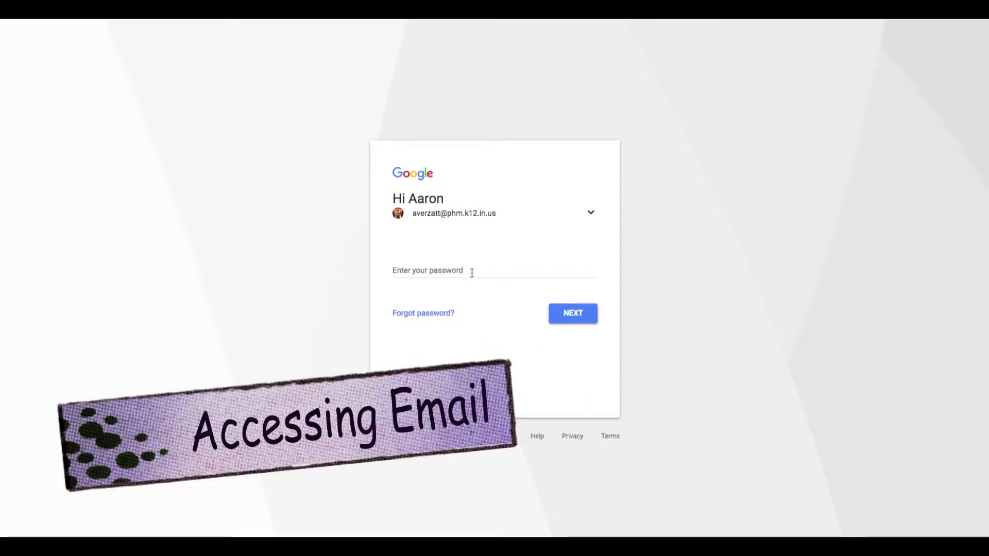
Enter the school account password, sign in, and open Google Drive from the Google apps launcher
{"action": "left_click", "coordinate": [447, 272]}
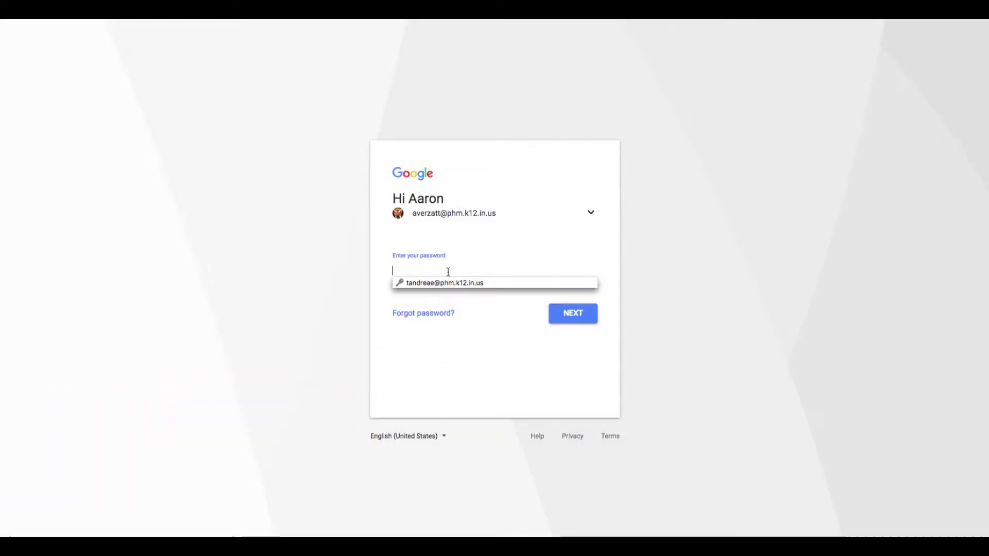
{"action": "left_click", "coordinate": [433, 273]}
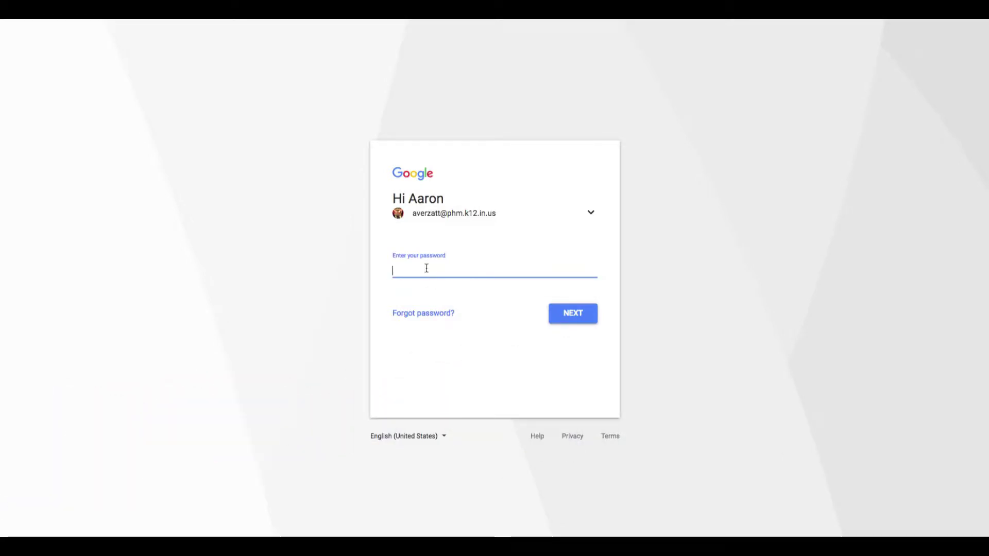
{"action": "type", "text": "*****"}
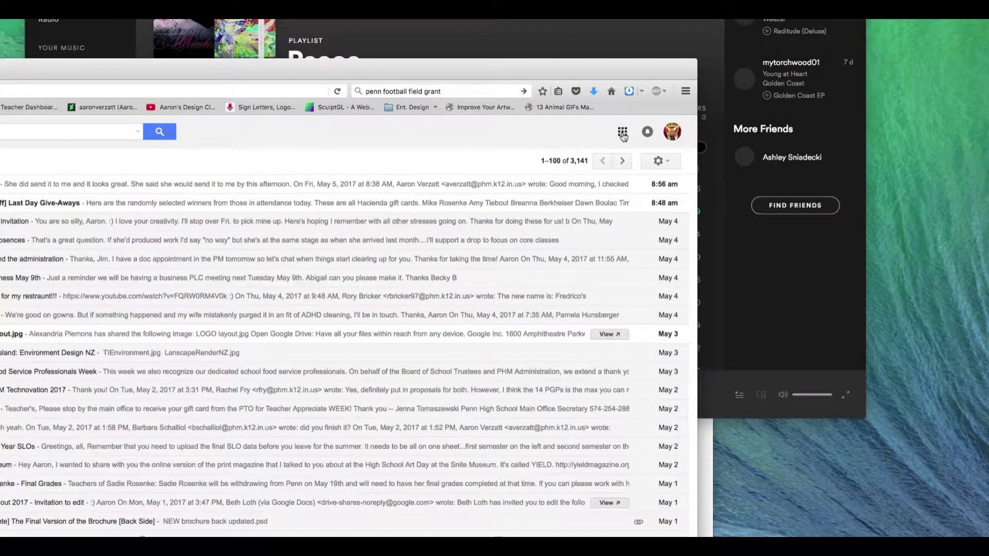
{"action": "left_click", "coordinate": [622, 133]}
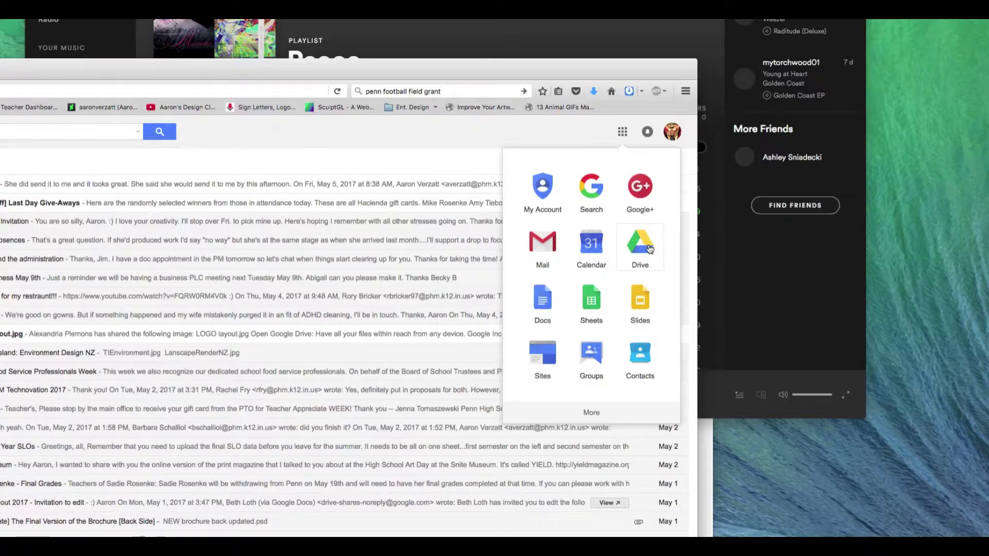
{"action": "left_click", "coordinate": [629, 243]}
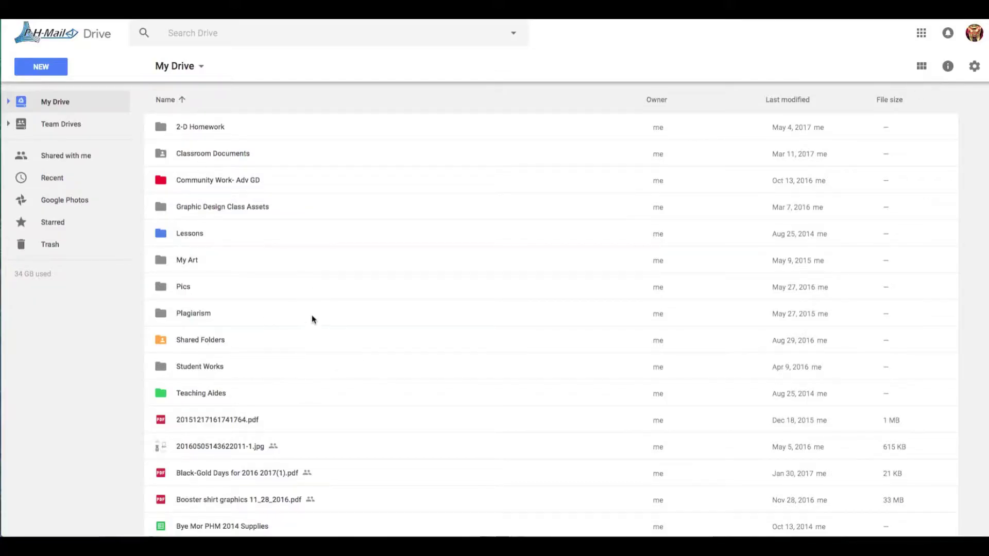
Switch My Drive to grid view so folders and files appear as thumbnails
{"action": "scroll", "coordinate": [311, 317], "scroll_direction": "down", "scroll_amount": 3}
{"action": "scroll", "coordinate": [313, 315], "scroll_direction": "up", "scroll_amount": 3}
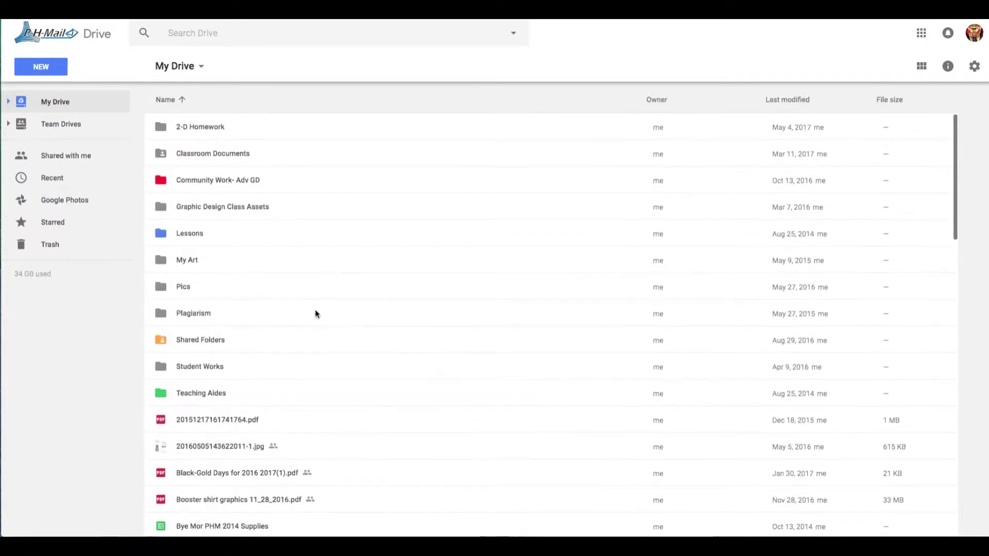
{"action": "left_click", "coordinate": [920, 68]}
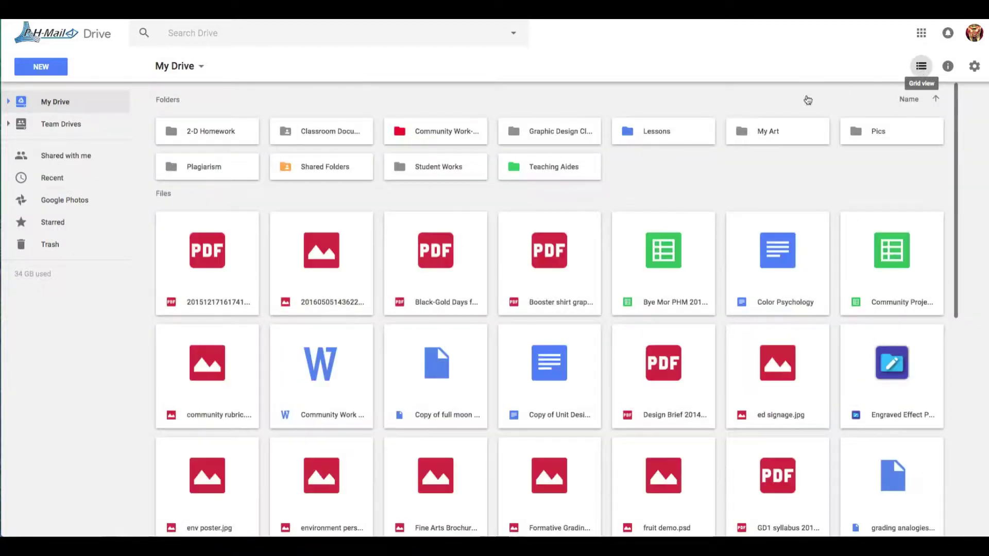
Select several files and folders, then drag Bye Mor PHM and Black-Gold Days without moving them
{"action": "left_click", "coordinate": [227, 258]}
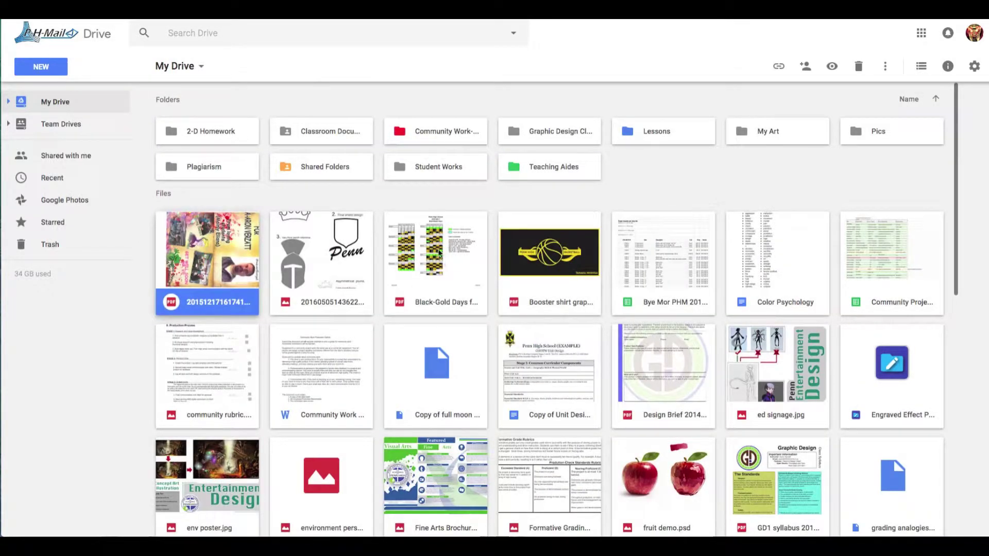
{"action": "left_click", "coordinate": [441, 255]}
{"action": "left_click", "coordinate": [685, 273]}
{"action": "left_click", "coordinate": [560, 159]}
{"action": "left_click", "coordinate": [561, 131]}
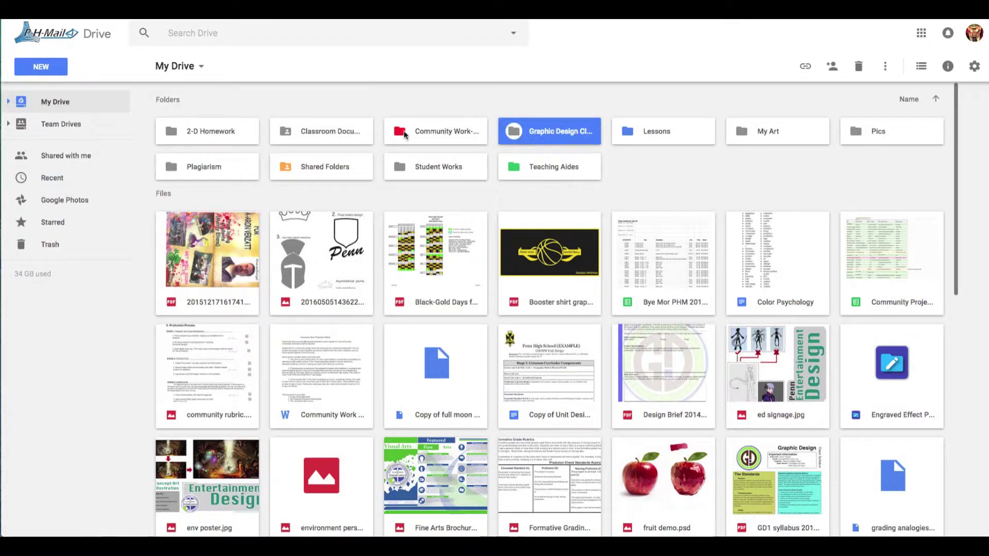
{"action": "left_click", "coordinate": [417, 135]}
{"action": "key", "text": "Down"}
{"action": "mouse_move", "coordinate": [667, 277]}
{"action": "left_mouse_down"}
{"action": "mouse_move", "coordinate": [549, 281]}
{"action": "mouse_move", "coordinate": [450, 237]}
{"action": "mouse_move", "coordinate": [561, 176]}
{"action": "mouse_move", "coordinate": [667, 271]}
{"action": "left_mouse_up"}
{"action": "left_click_drag", "start_coordinate": [456, 213], "coordinate": [445, 258]}
{"action": "left_click", "coordinate": [167, 101]}
Select each folder in turn, from 2-D Homework to Shared Folders, then clear the selection
{"action": "left_click", "coordinate": [209, 135]}
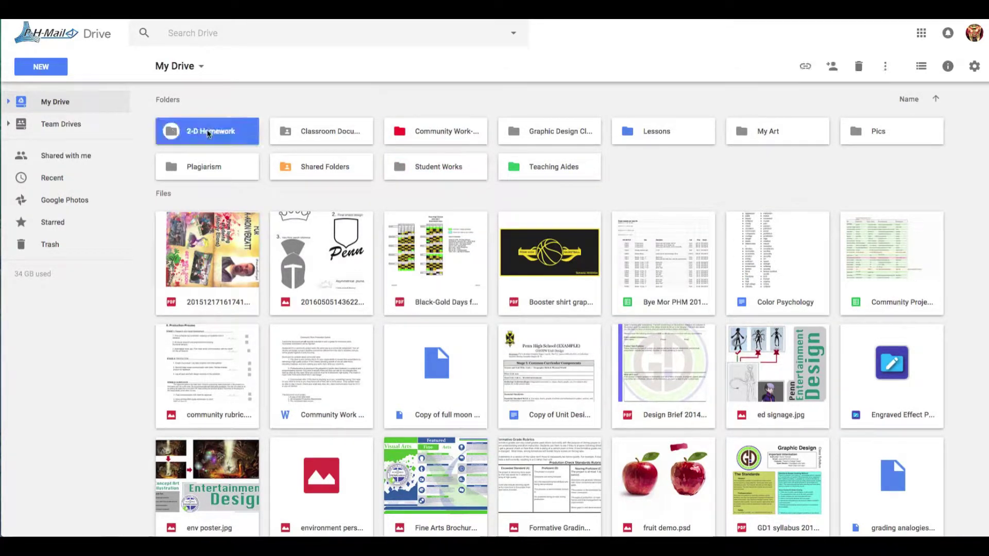
{"action": "left_click", "coordinate": [314, 135]}
{"action": "left_click", "coordinate": [433, 137]}
{"action": "left_click", "coordinate": [544, 136]}
{"action": "left_click", "coordinate": [672, 134]}
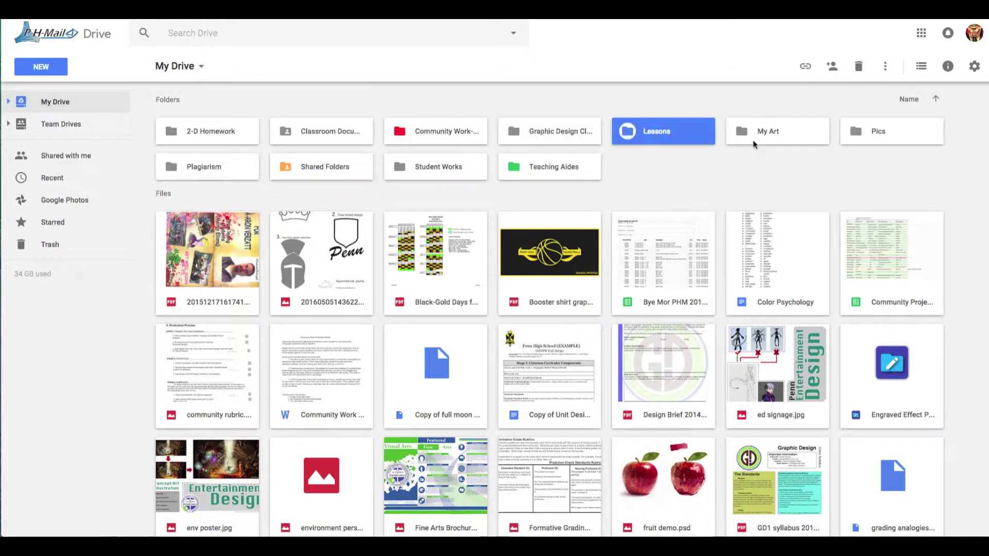
{"action": "left_click", "coordinate": [755, 144]}
{"action": "left_click", "coordinate": [887, 136]}
{"action": "left_click", "coordinate": [556, 170]}
{"action": "left_click", "coordinate": [439, 171]}
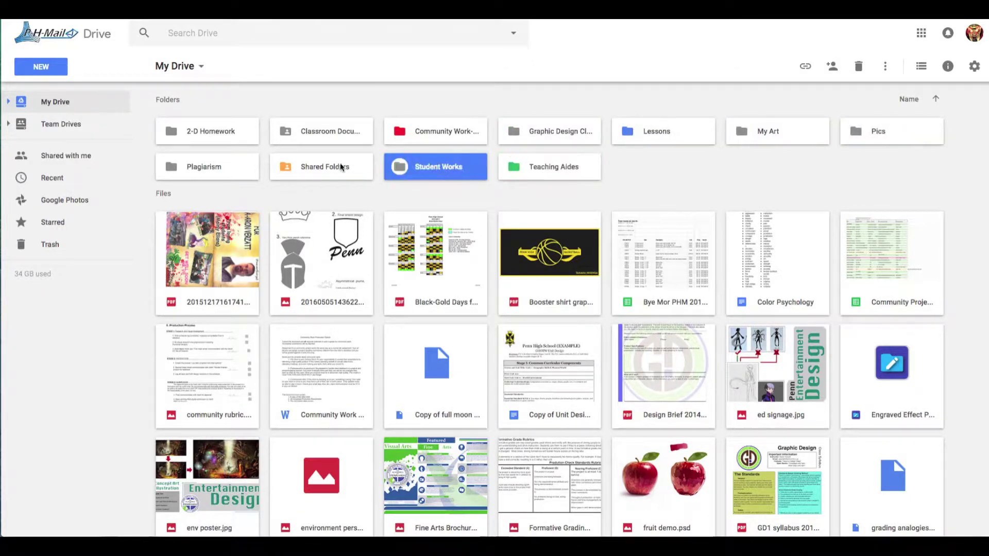
{"action": "left_click", "coordinate": [318, 168]}
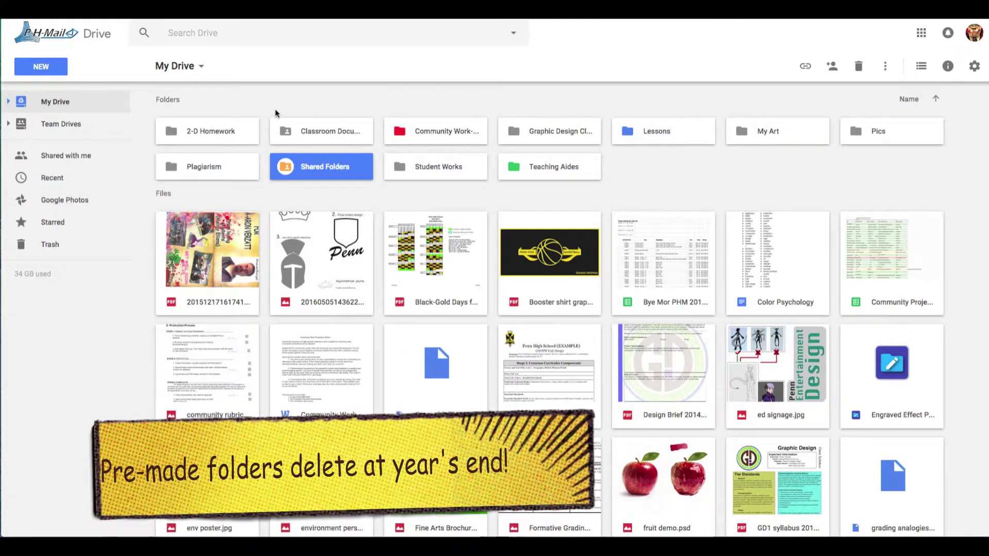
{"action": "left_click", "coordinate": [326, 96]}
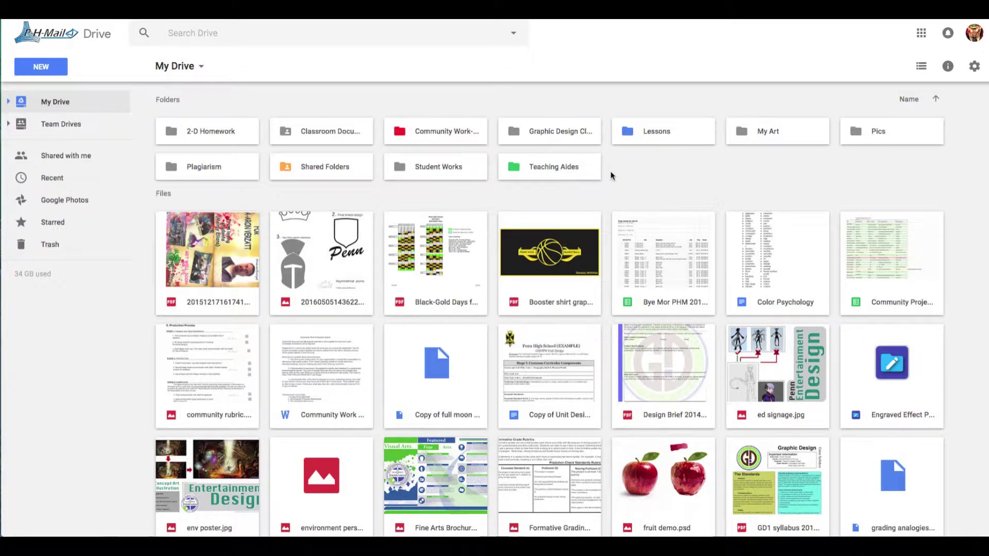
Create a new folder in My Drive named Mr. Verzatt's Class
{"action": "right_click", "coordinate": [647, 171]}
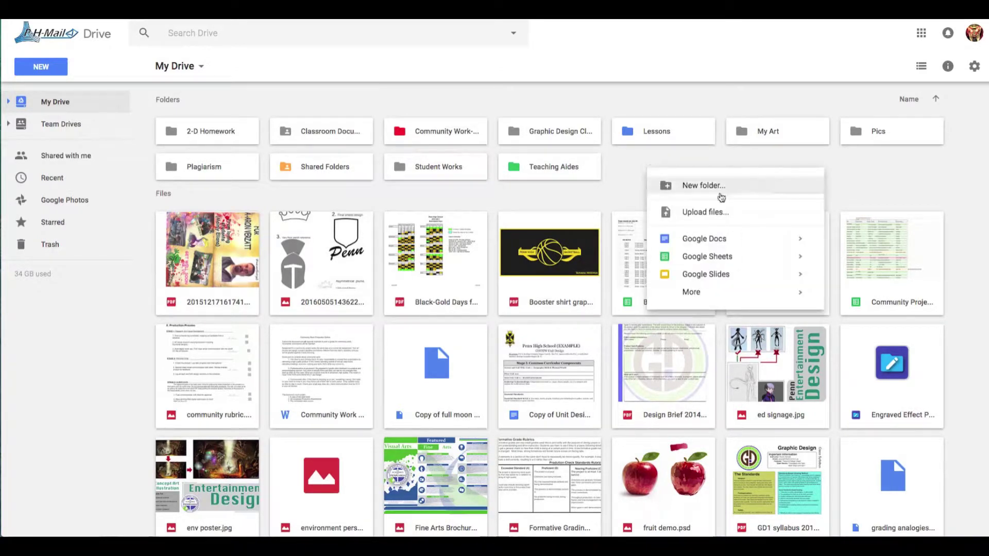
{"action": "left_click", "coordinate": [704, 185]}
{"action": "type", "text": "Mr. Verzatt's Class"}
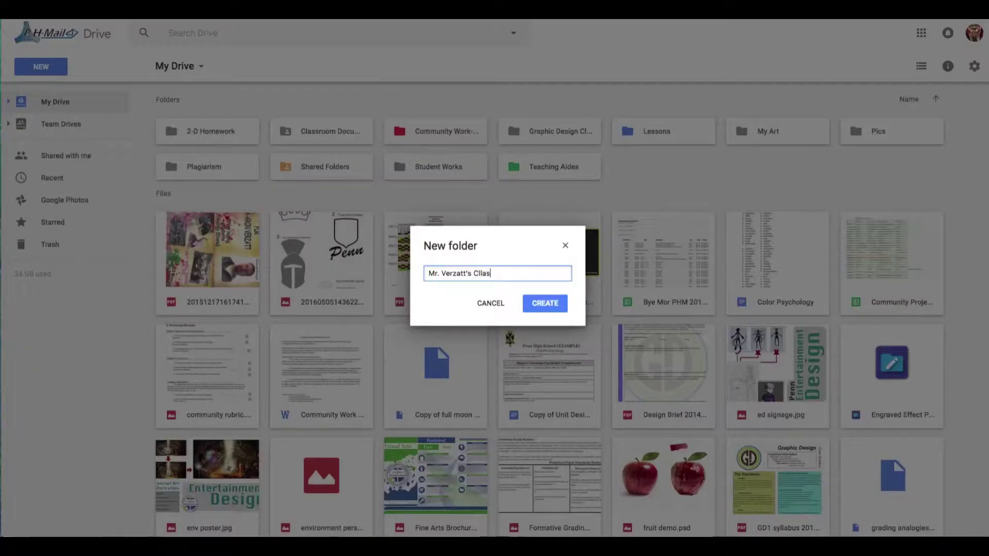
{"action": "key", "text": "BackSpace"}
{"action": "key", "text": "BackSpace"}
{"action": "key", "text": "BackSpace"}
{"action": "type", "text": "ass"}
{"action": "left_click", "coordinate": [550, 303]}
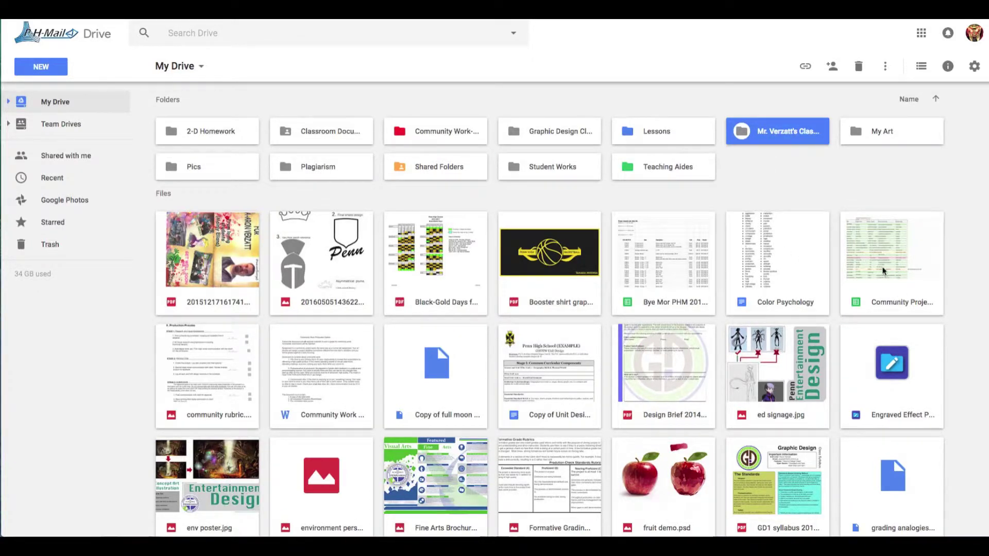
Move Color Psychology into Mr. Verzatt's Class and open that folder
{"action": "left_click_drag", "start_coordinate": [787, 268], "coordinate": [763, 135]}
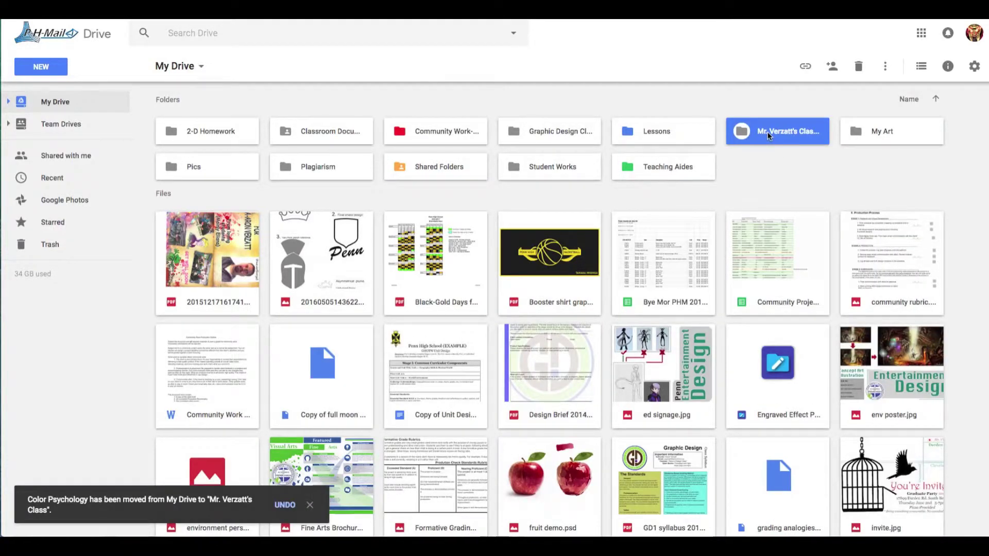
{"action": "double_click", "coordinate": [768, 135]}
{"action": "left_click", "coordinate": [218, 161]}
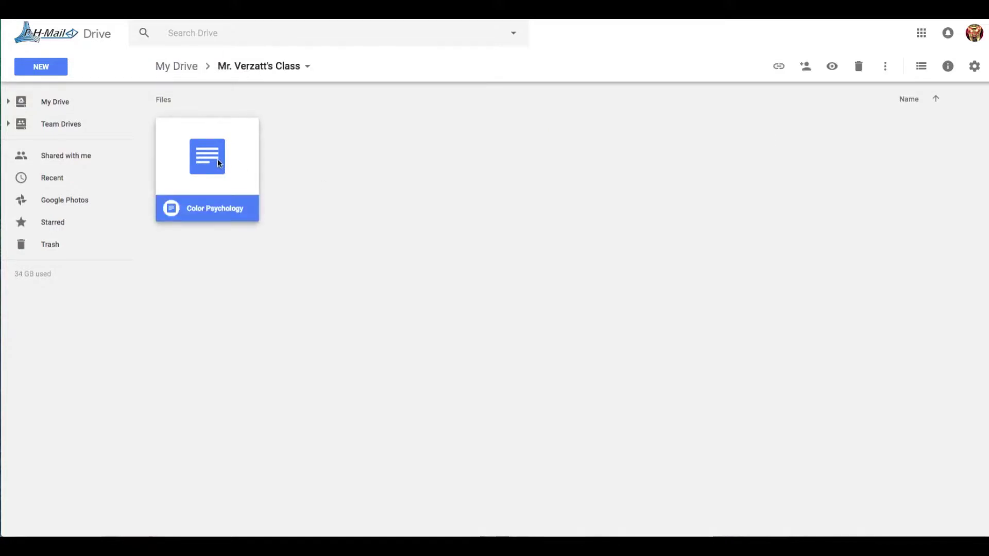
Return to My Drive, open Shared with me, and select a shared logo redesign image
{"action": "left_click", "coordinate": [176, 69]}
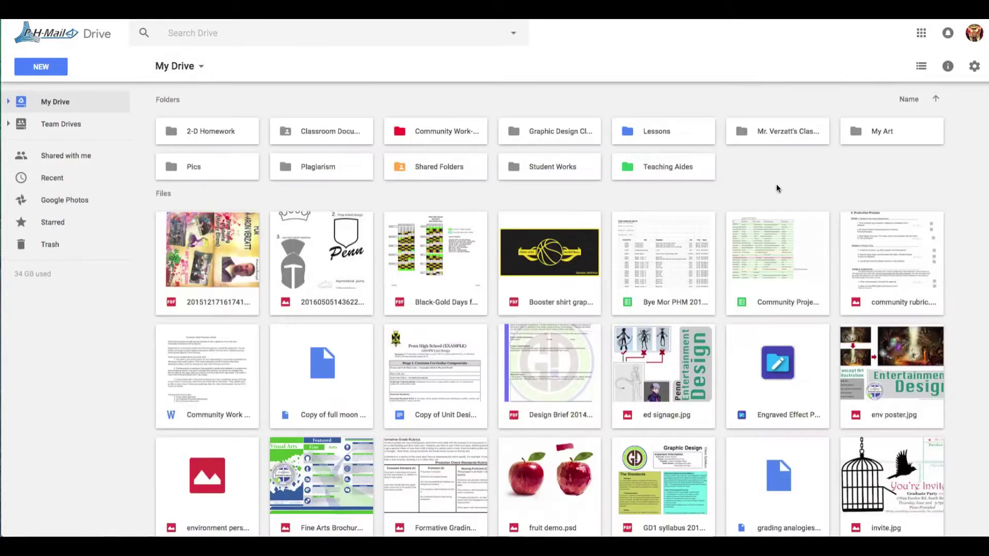
{"action": "left_click", "coordinate": [58, 158]}
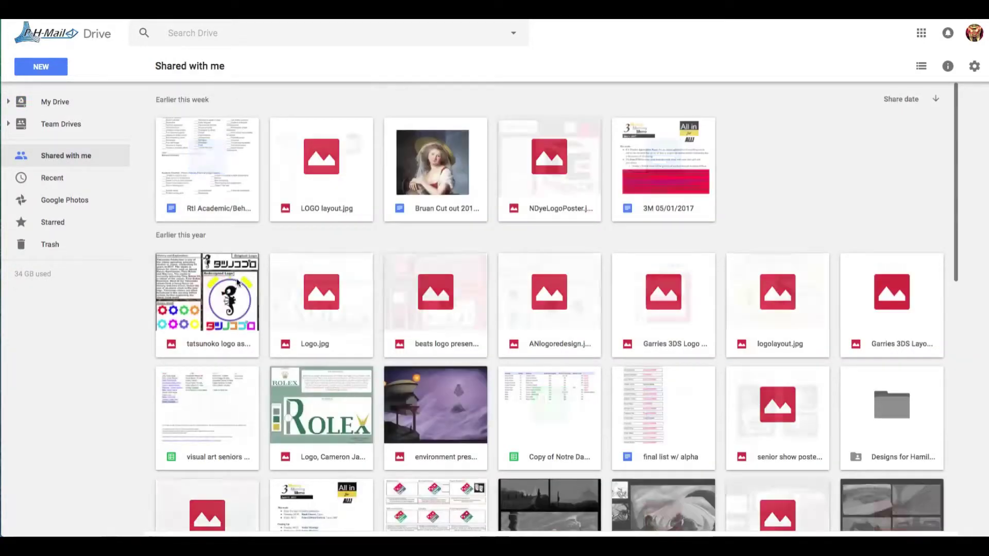
{"action": "left_click", "coordinate": [787, 298]}
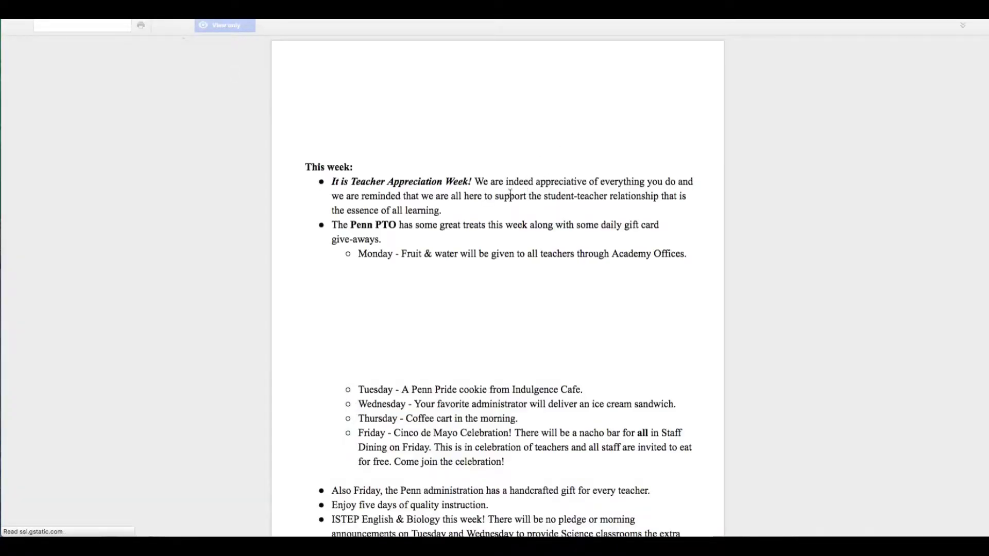
Scroll through the 3M 05/01/2017 bulletin, then close it back to Shared with me
{"action": "scroll", "coordinate": [510, 195], "scroll_direction": "down", "scroll_amount": 7}
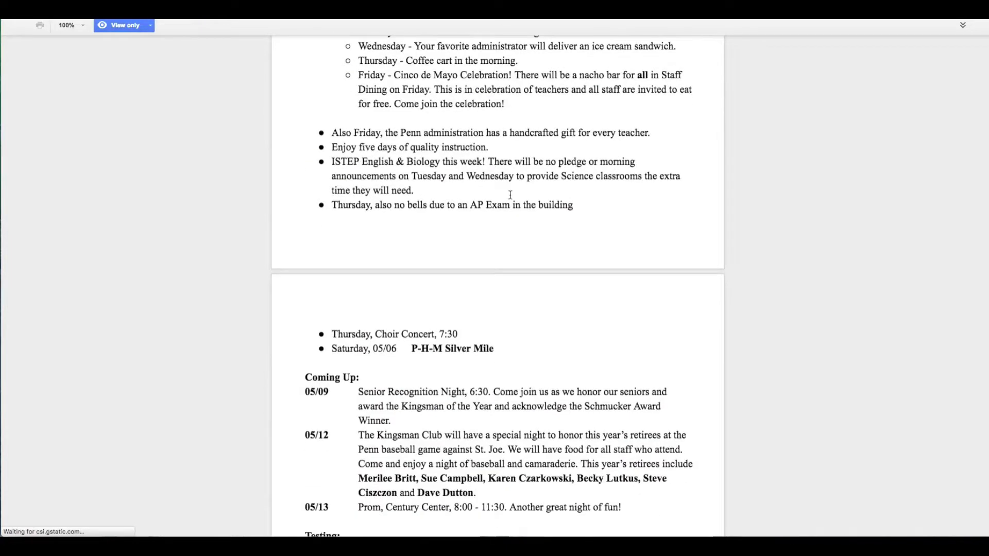
{"action": "scroll", "coordinate": [510, 195], "scroll_direction": "down", "scroll_amount": 7}
{"action": "scroll", "coordinate": [510, 195], "scroll_direction": "up", "scroll_amount": 11}
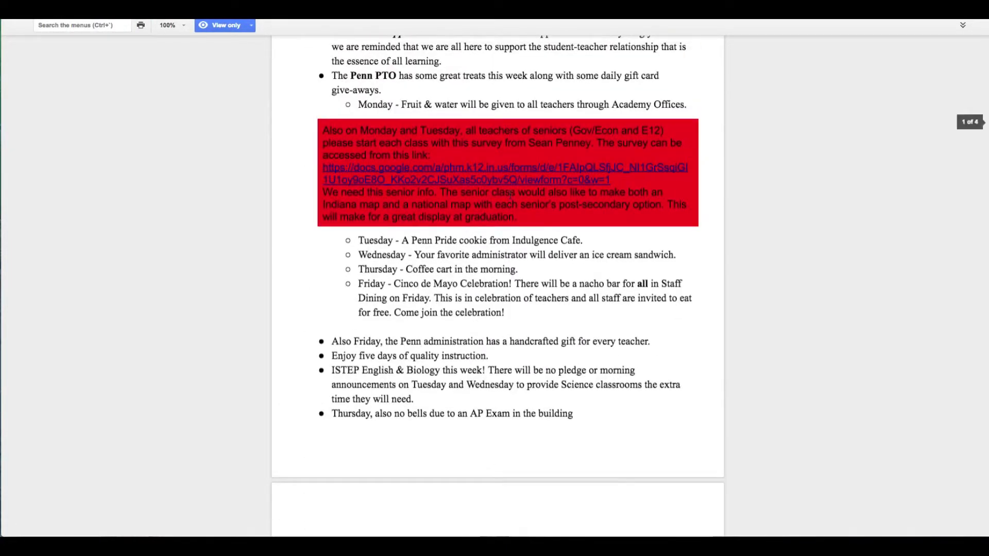
{"action": "scroll", "coordinate": [510, 195], "scroll_direction": "up", "scroll_amount": 3}
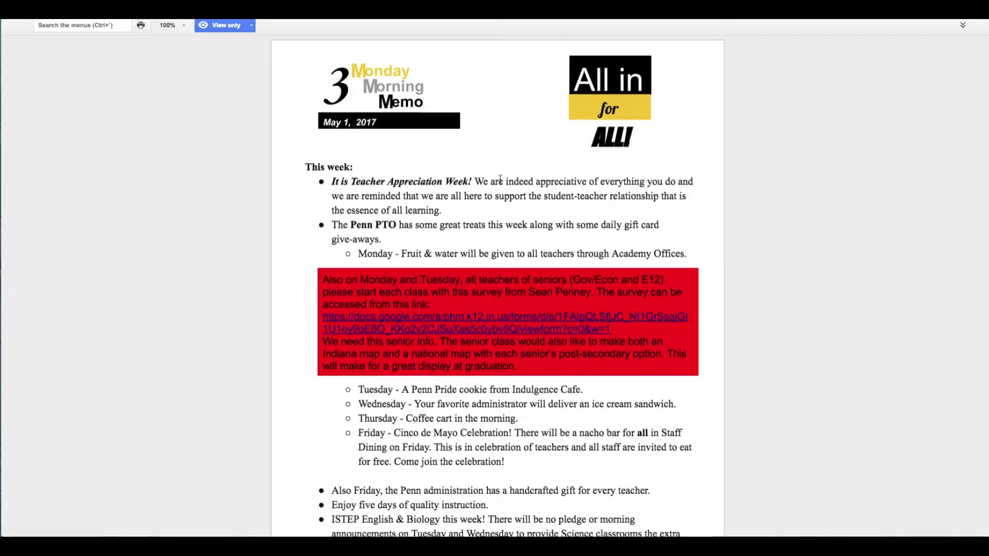
{"action": "scroll", "coordinate": [500, 180], "scroll_direction": "down", "scroll_amount": 7}
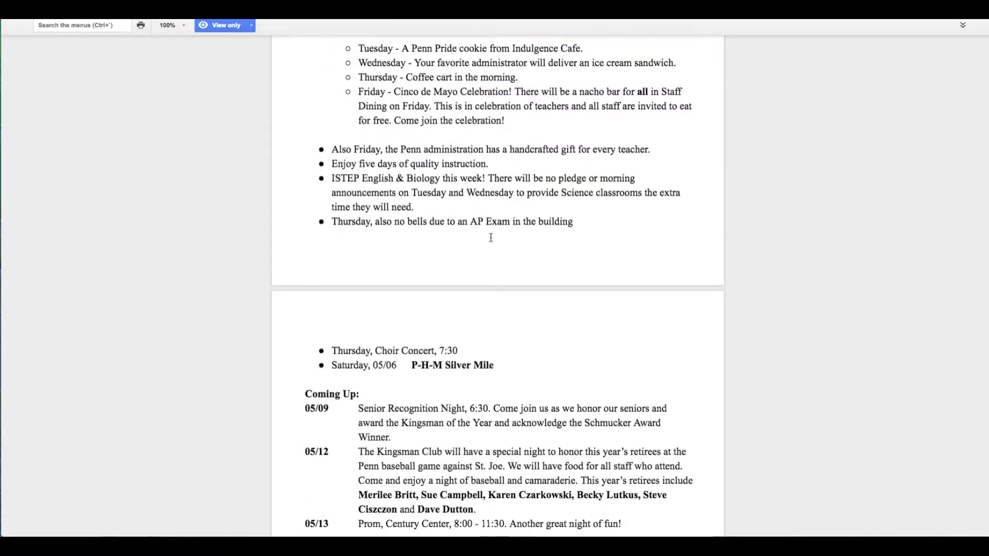
{"action": "scroll", "coordinate": [489, 238], "scroll_direction": "down", "scroll_amount": 3}
{"action": "scroll", "coordinate": [490, 238], "scroll_direction": "down", "scroll_amount": 2}
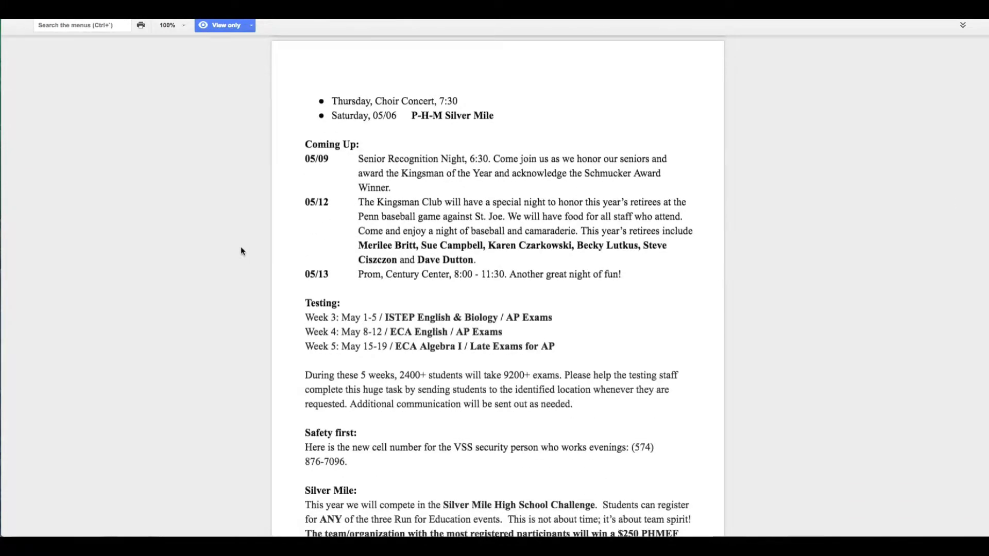
{"action": "left_click", "coordinate": [213, 252]}
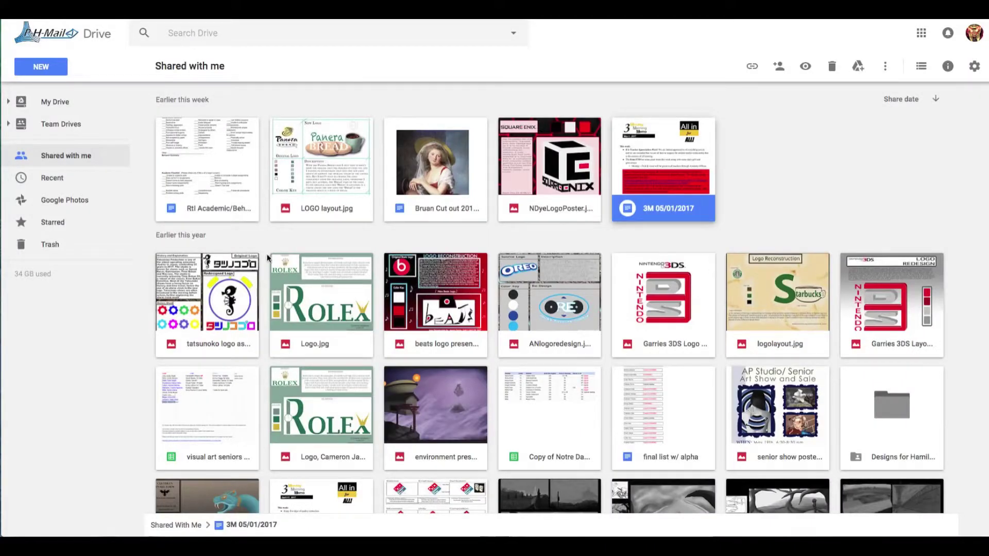
Move Garries 3DS Logo Design.jpg into Mr. Verzatt's Class, then reopen that folder from My Drive
{"action": "left_click_drag", "start_coordinate": [666, 299], "coordinate": [57, 220]}
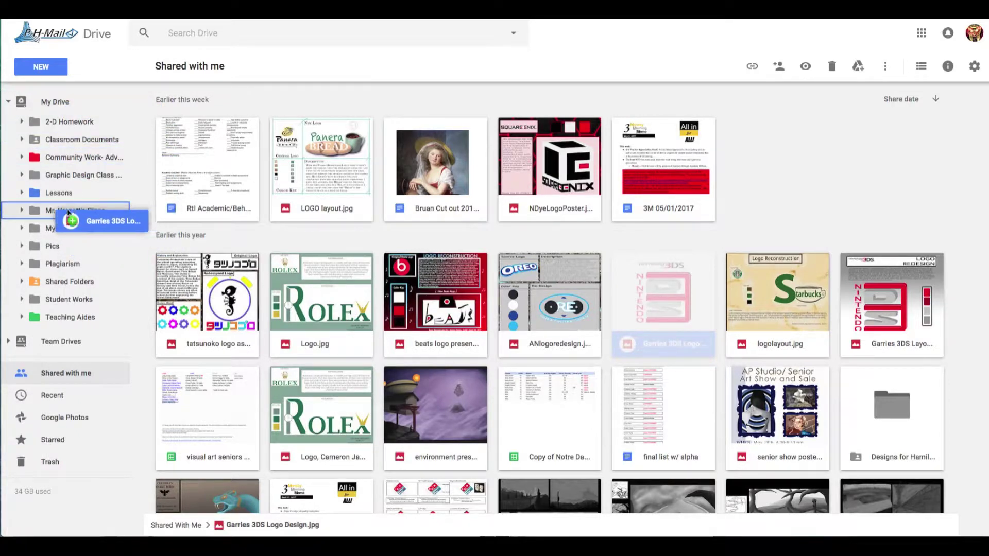
{"action": "mouse_move", "coordinate": [68, 212]}
{"action": "left_mouse_down"}
{"action": "mouse_move", "coordinate": [78, 213]}
{"action": "mouse_move", "coordinate": [59, 211]}
{"action": "left_mouse_up"}
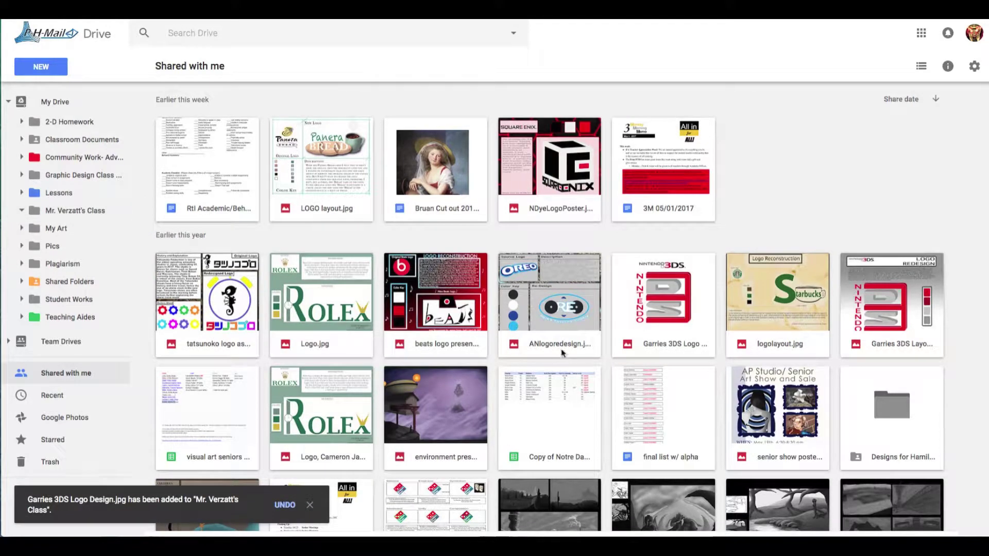
{"action": "scroll", "coordinate": [549, 341], "scroll_direction": "down", "scroll_amount": 2}
{"action": "scroll", "coordinate": [549, 341], "scroll_direction": "up", "scroll_amount": 2}
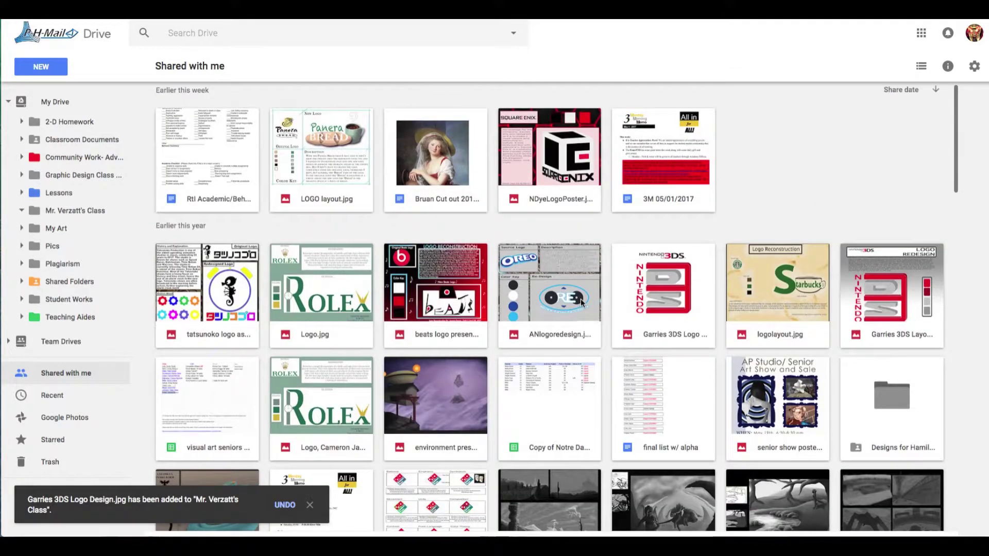
{"action": "left_click", "coordinate": [55, 102]}
{"action": "double_click", "coordinate": [776, 135]}
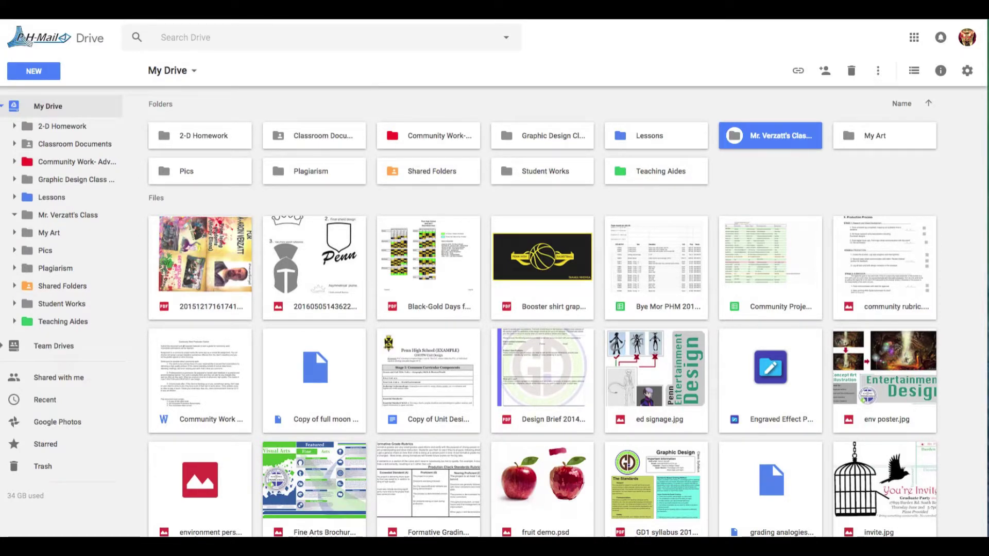
Select several My Drive folders and position the browser beside the desktop Syllabus PSD
{"action": "left_click", "coordinate": [672, 136]}
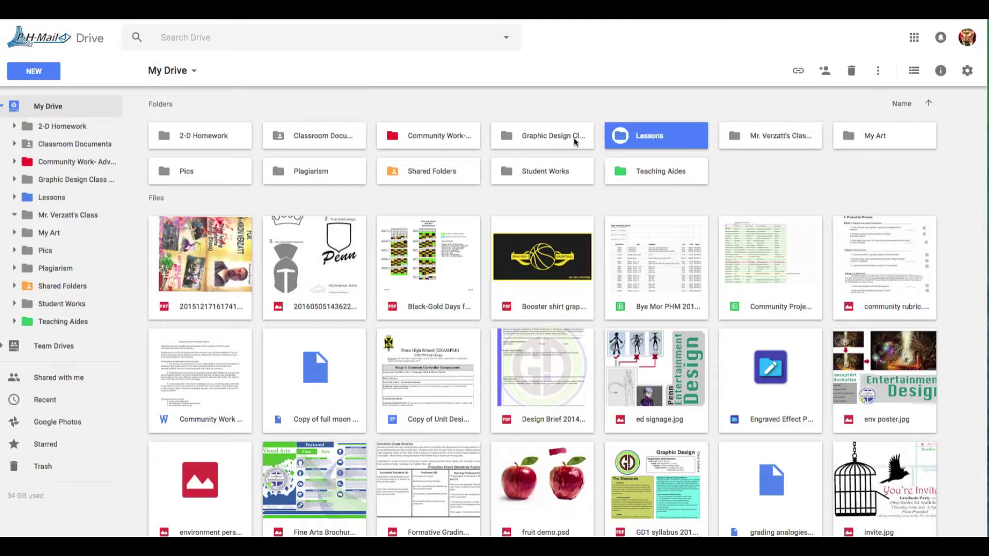
{"action": "left_click", "coordinate": [574, 138]}
{"action": "left_click", "coordinate": [406, 141]}
{"action": "left_click", "coordinate": [442, 172]}
{"action": "left_click", "coordinate": [345, 173]}
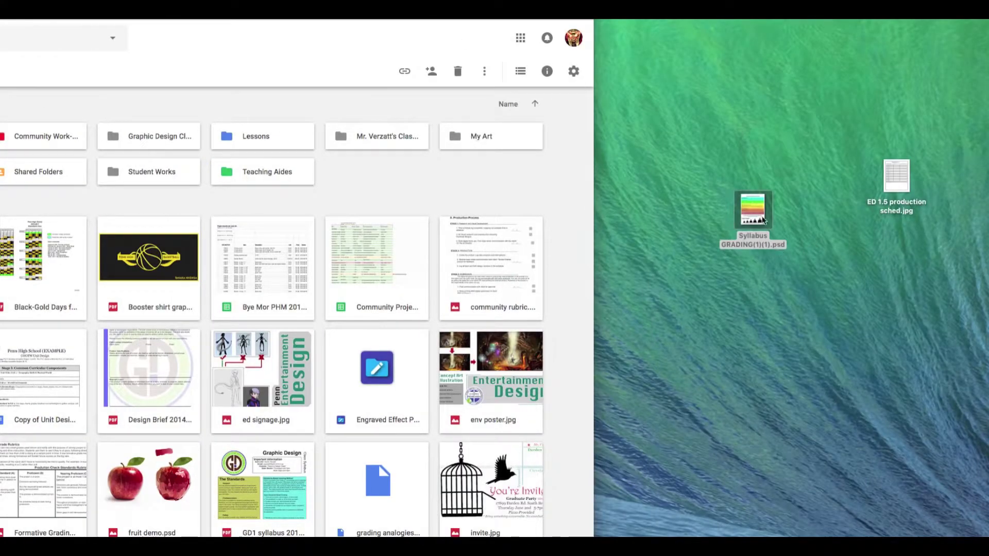
{"action": "left_click_drag", "start_coordinate": [476, 19], "coordinate": [634, 27]}
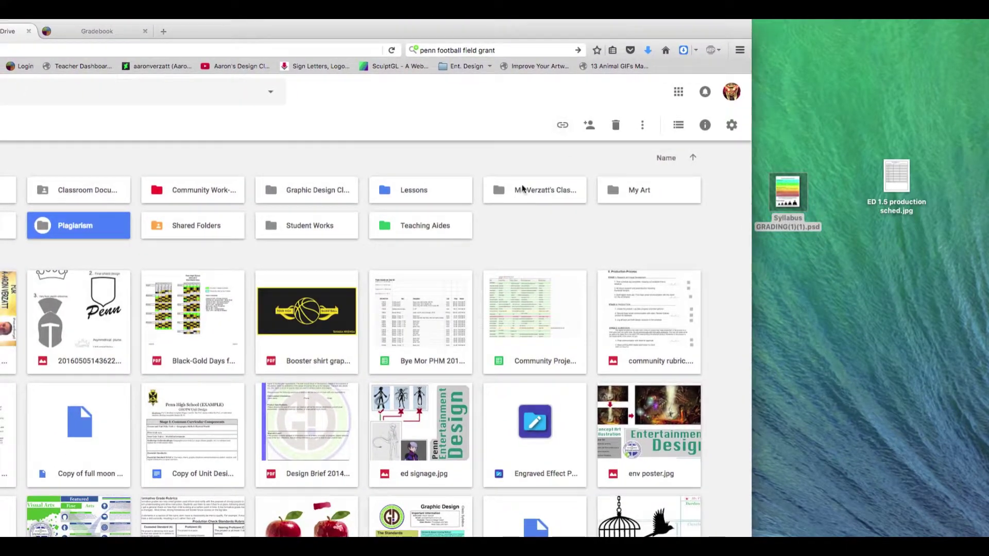
{"action": "left_click", "coordinate": [565, 195]}
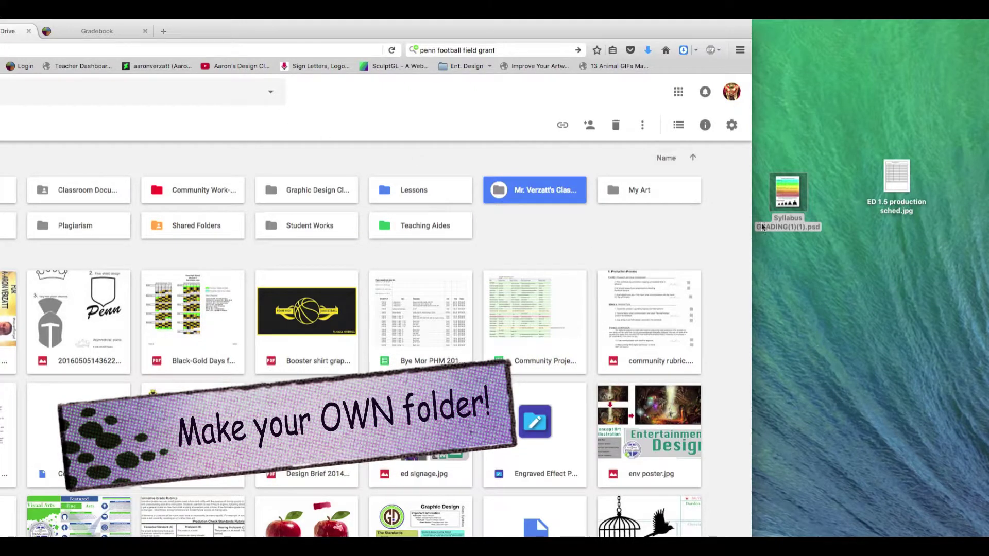
{"action": "left_click_drag", "start_coordinate": [790, 193], "coordinate": [543, 187]}
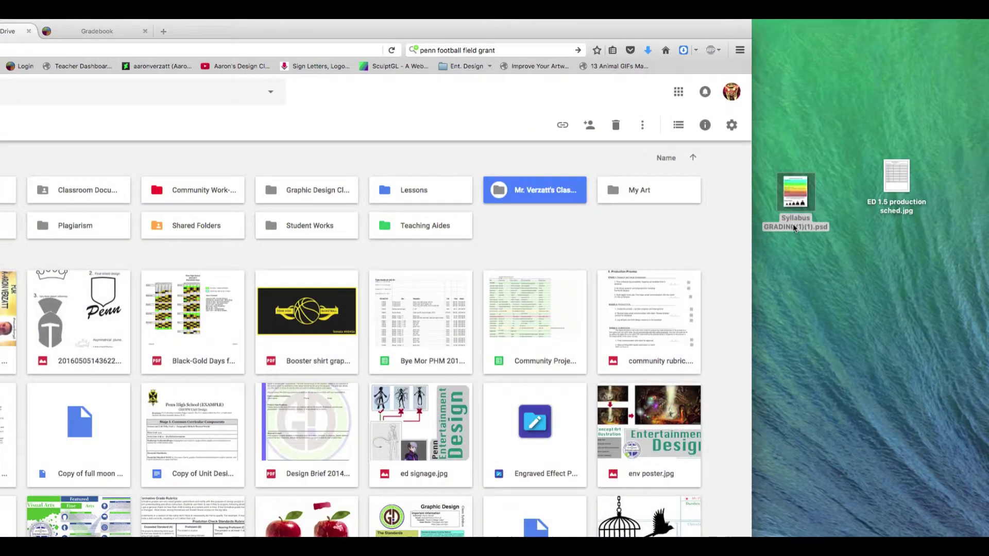
Rename the desktop PSD to syllabus01042017.psd and upload it into Mr. Verzatt's Class
{"action": "left_click", "coordinate": [793, 223]}
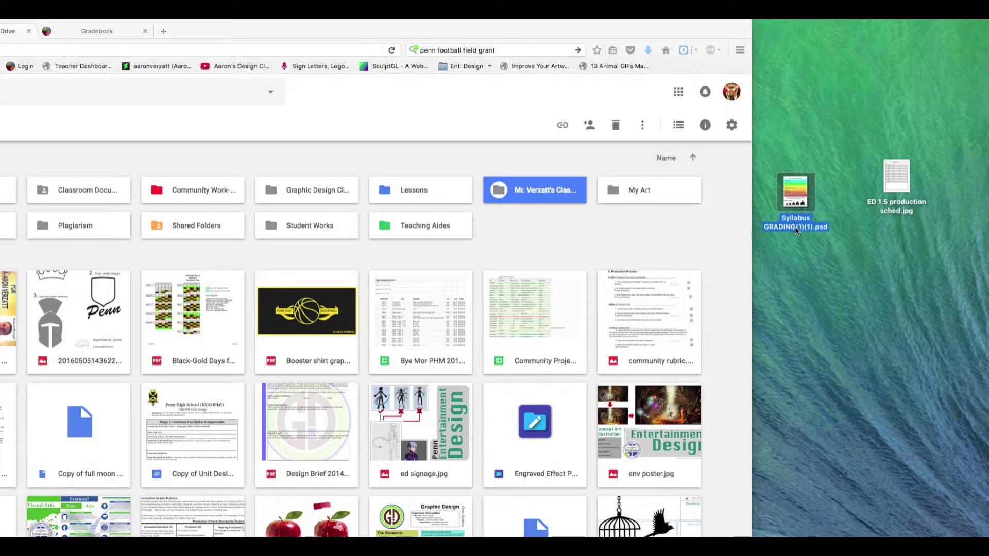
{"action": "left_click", "coordinate": [796, 227]}
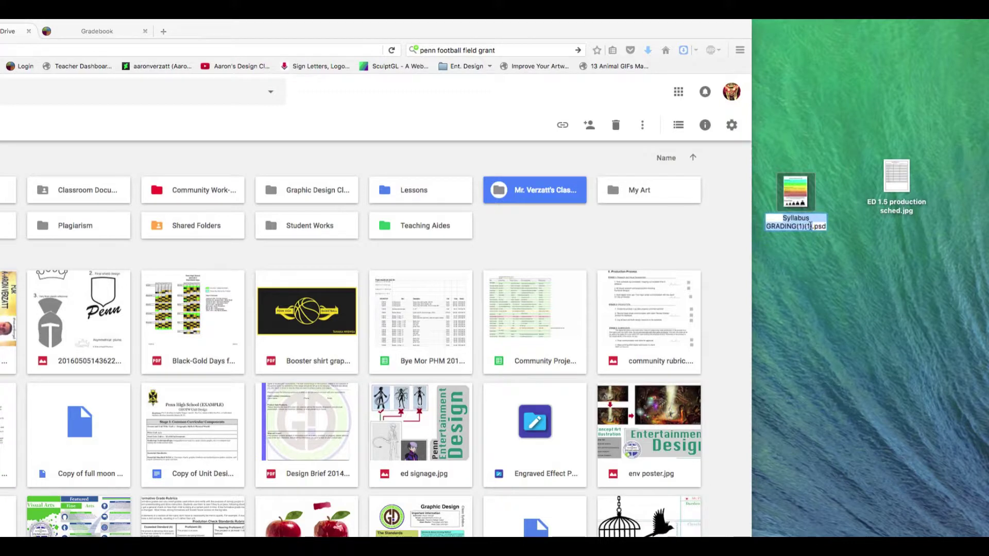
{"action": "type", "text": "syllabus"}
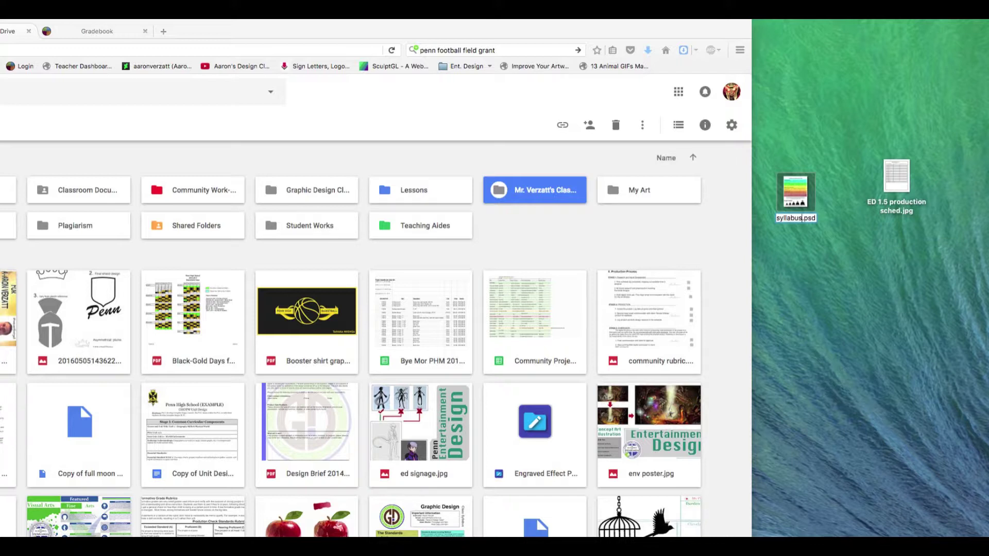
{"action": "type", "text": "01042017"}
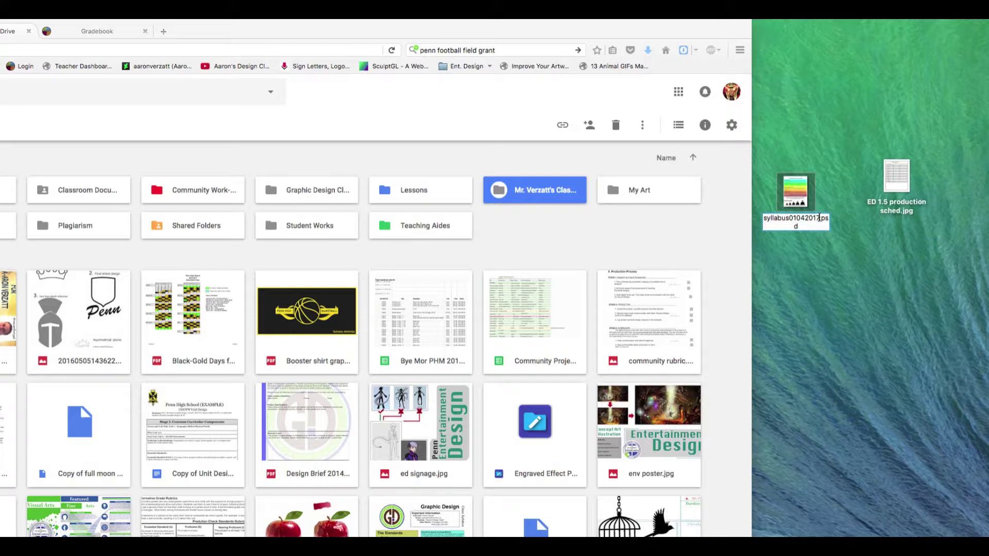
{"action": "left_click", "coordinate": [861, 232]}
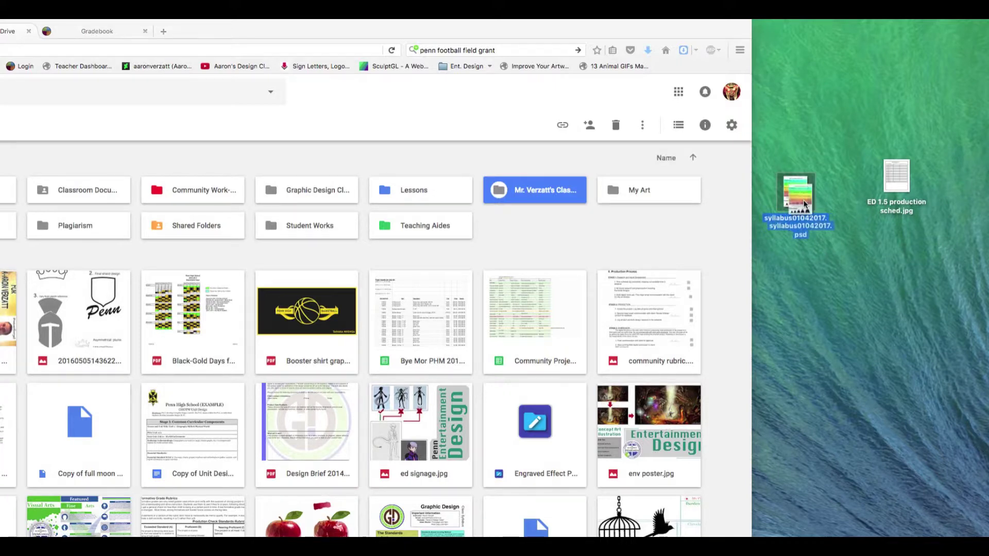
{"action": "left_click_drag", "start_coordinate": [803, 196], "coordinate": [541, 188]}
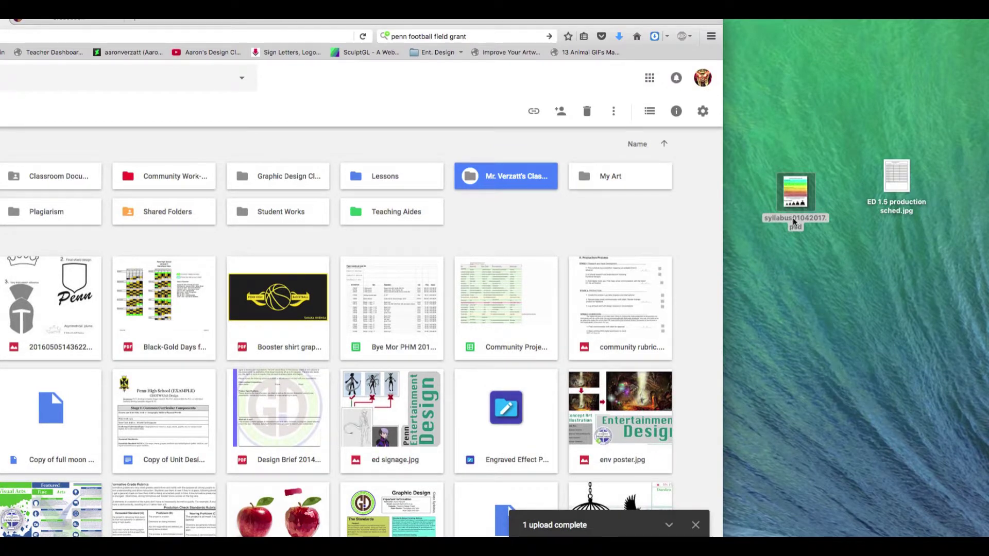
{"action": "double_click", "coordinate": [518, 176]}
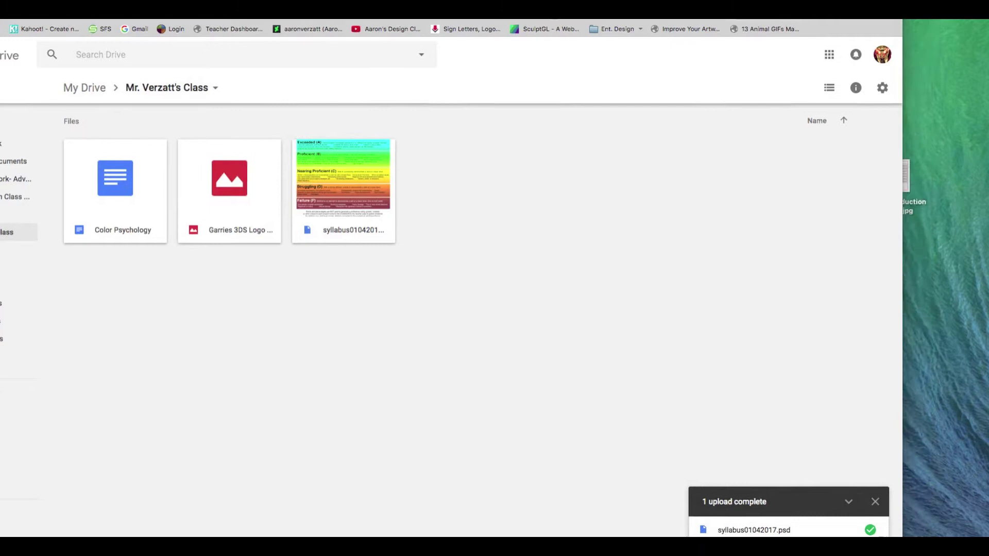
Download syllabus01042017.psd from Mr. Verzatt's Class and drag the downloaded copy to the desktop
{"action": "left_click", "coordinate": [344, 187]}
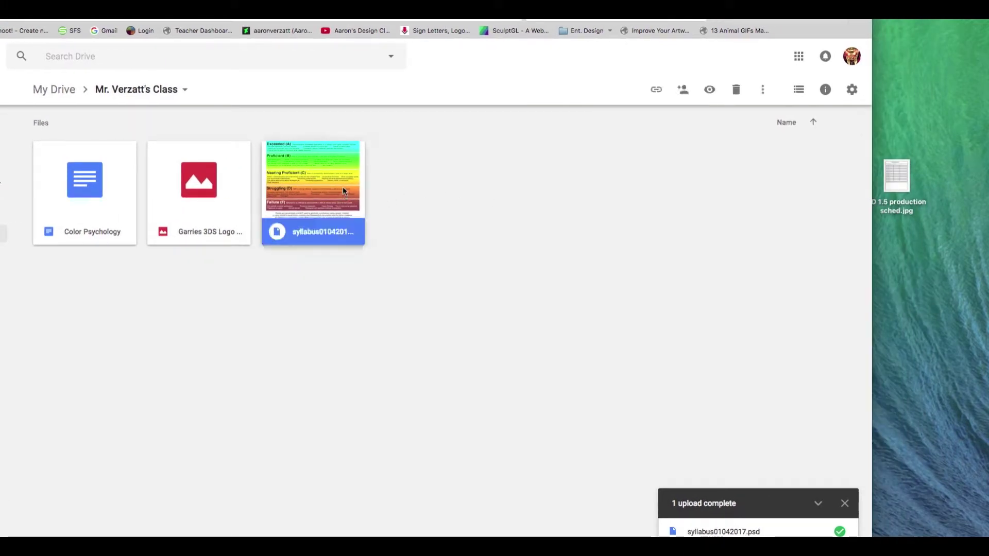
{"action": "right_click", "coordinate": [313, 200]}
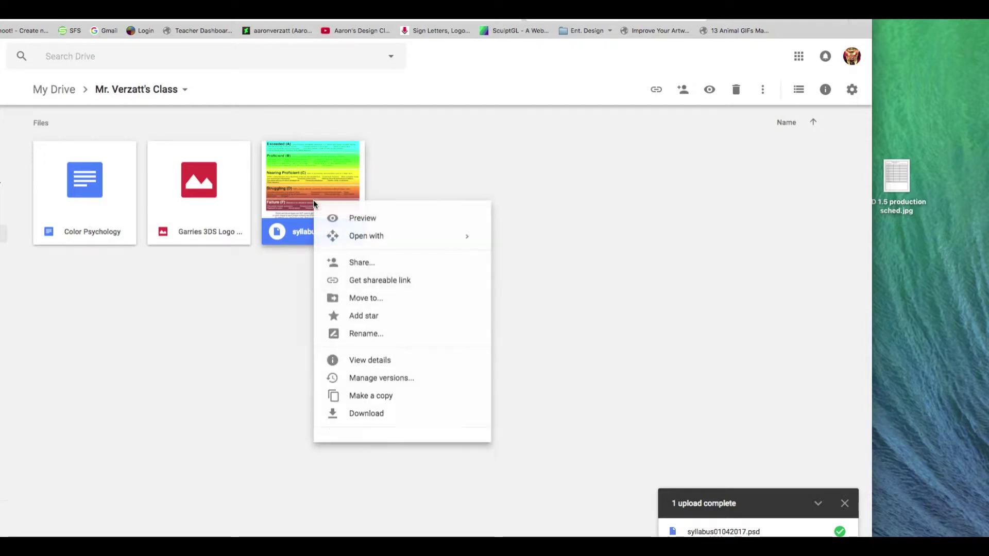
{"action": "left_click", "coordinate": [391, 413]}
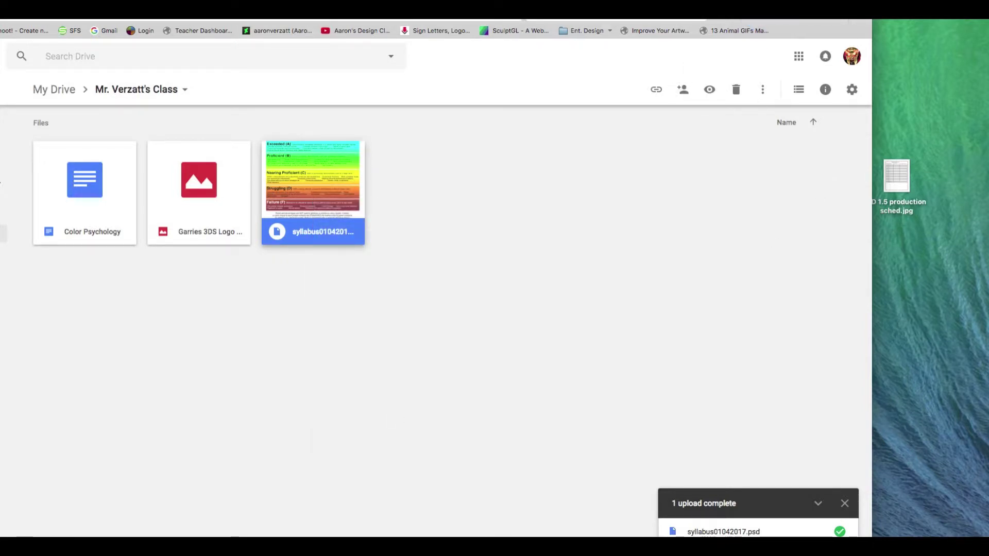
{"action": "mouse_move", "coordinate": [719, 37]}
{"action": "left_click", "coordinate": [767, 45]}
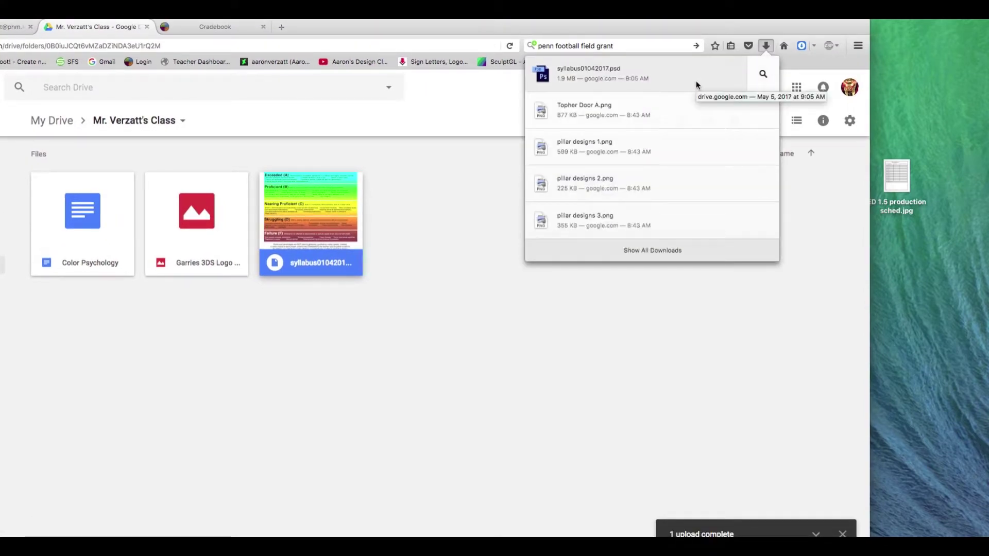
{"action": "left_click_drag", "start_coordinate": [697, 85], "coordinate": [855, 205]}
Rename the desktop copy to syllabus010052017.psd and upload it into Mr. Verzatt's Class
{"action": "left_click", "coordinate": [820, 226]}
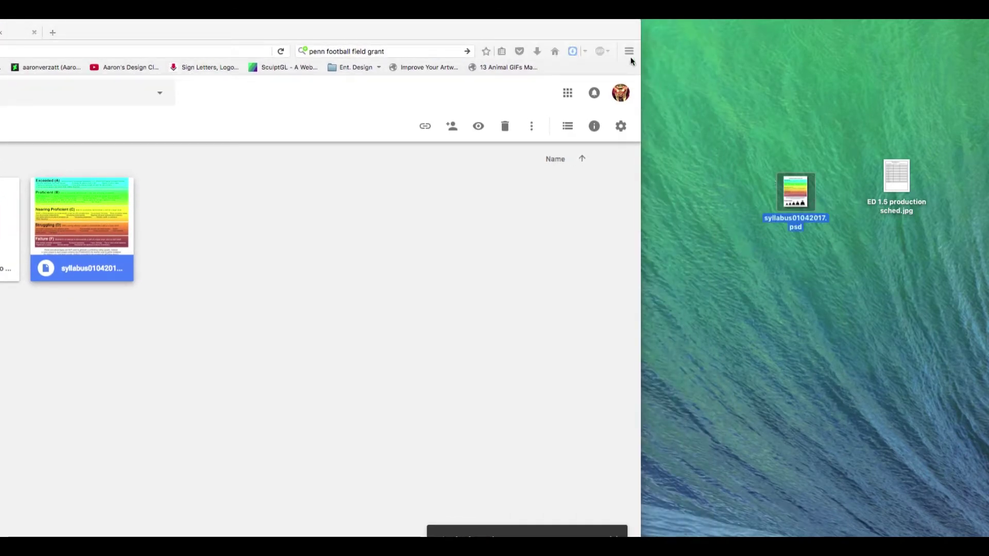
{"action": "left_click_drag", "start_coordinate": [607, 34], "coordinate": [617, 33]}
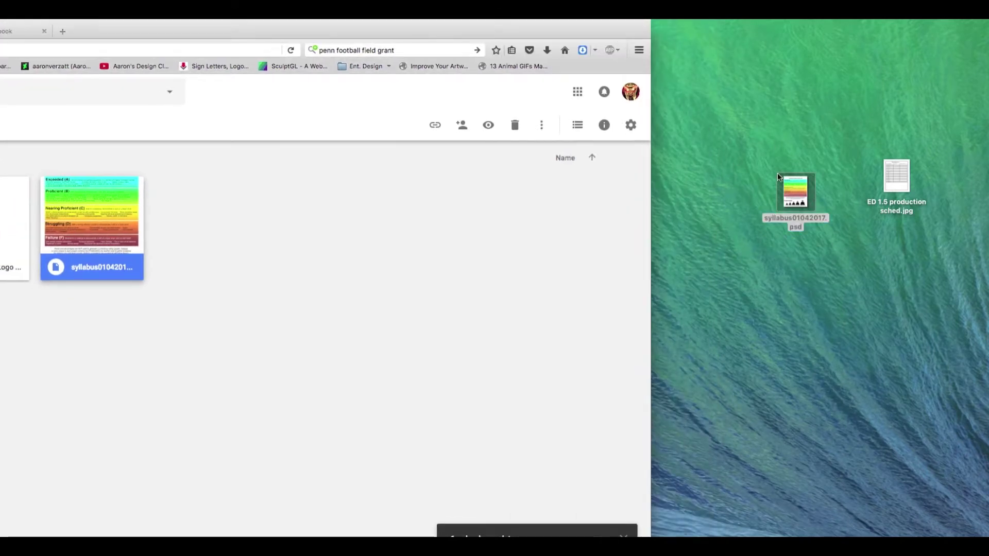
{"action": "left_click", "coordinate": [803, 224]}
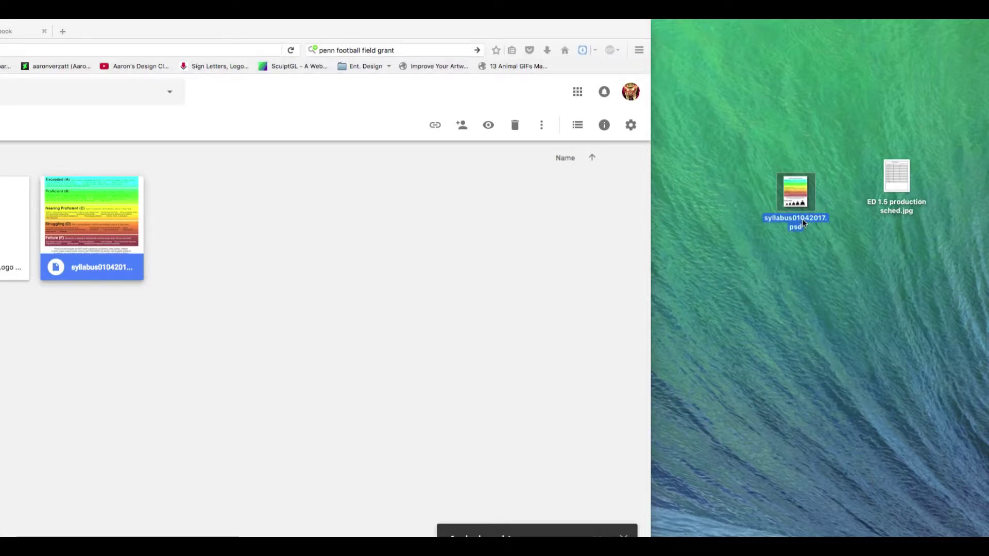
{"action": "left_click", "coordinate": [801, 219]}
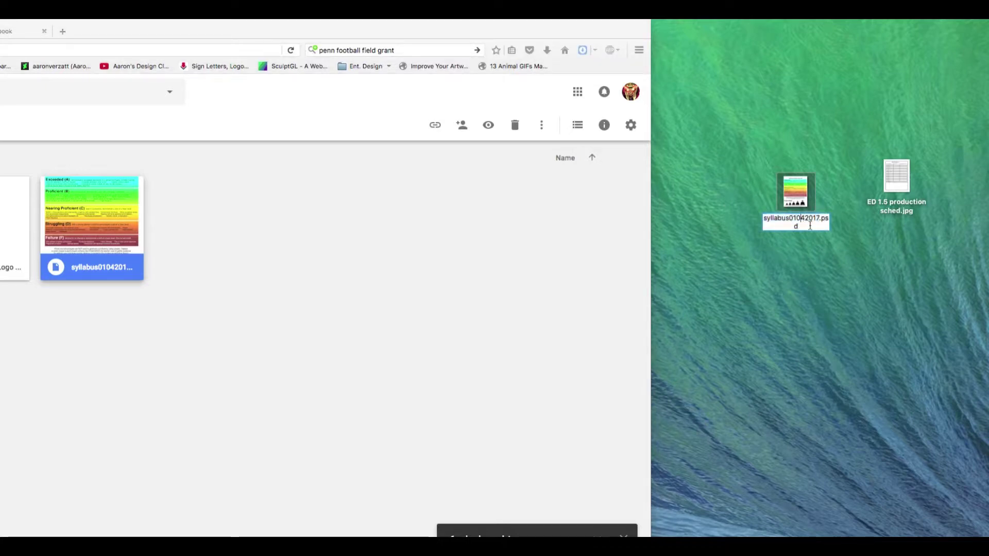
{"action": "type", "text": "0"}
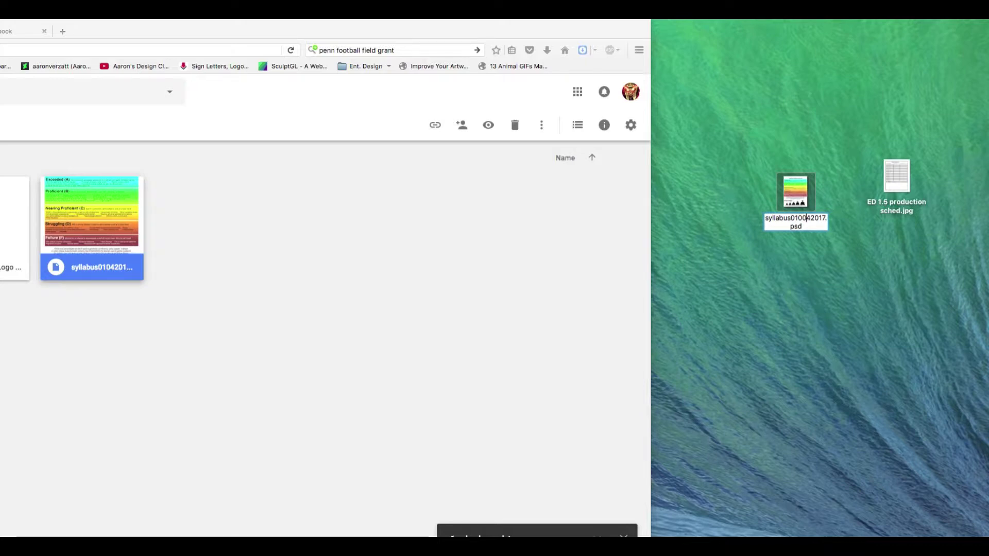
{"action": "key", "text": "BackSpace"}
{"action": "type", "text": "5"}
{"action": "key", "text": "Return"}
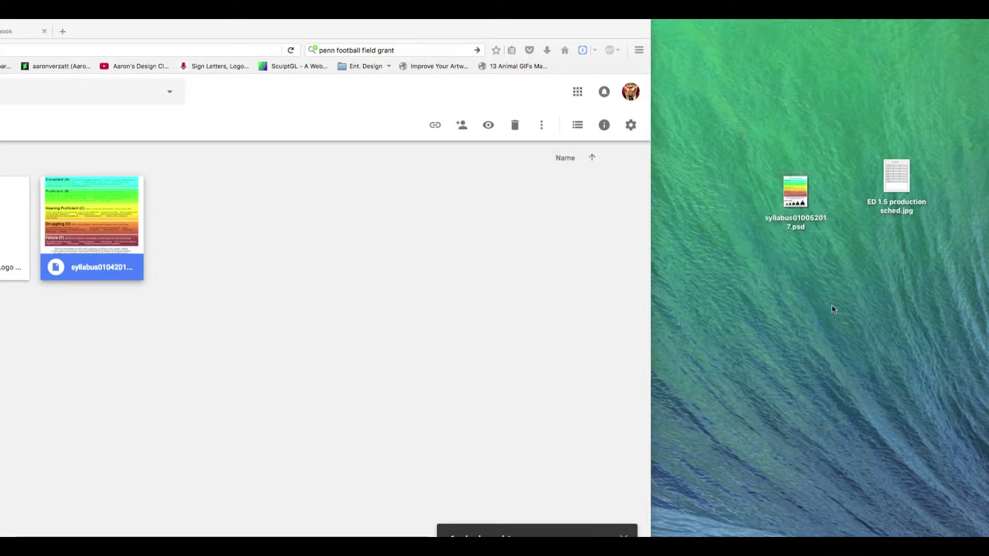
{"action": "left_click_drag", "start_coordinate": [795, 205], "coordinate": [358, 251]}
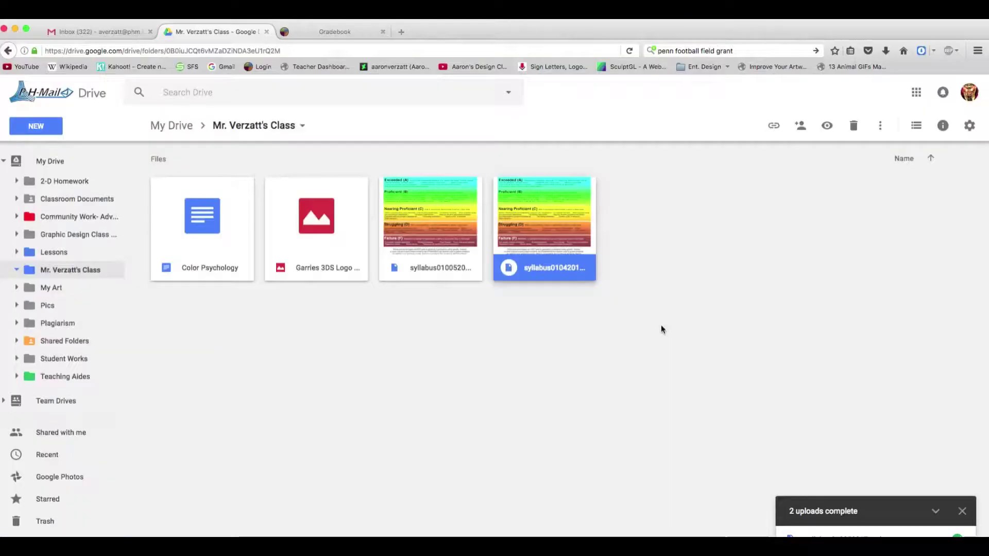
Compare syllabus01042017.psd and syllabus010052017.psd by selecting each file card in turn
{"action": "left_click", "coordinate": [550, 222]}
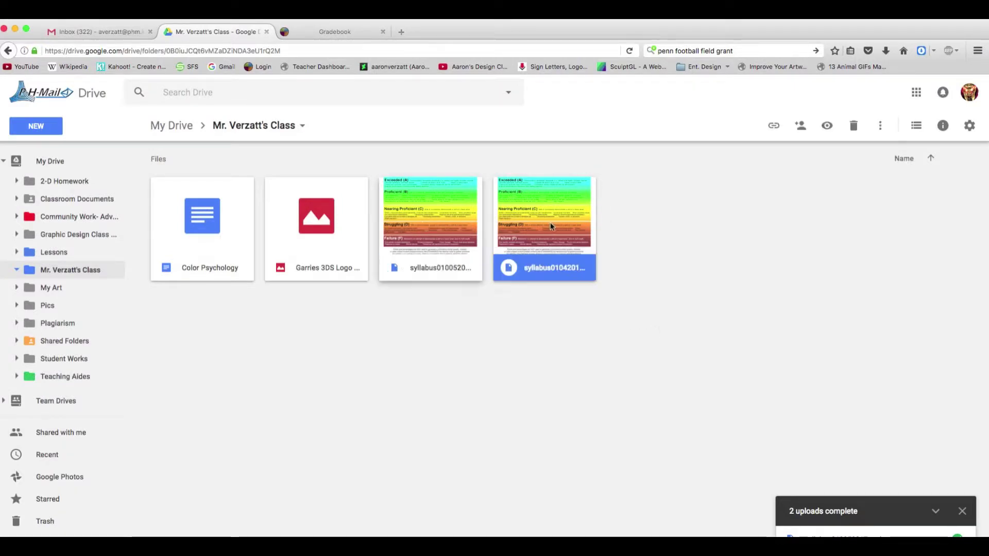
{"action": "left_click", "coordinate": [416, 214]}
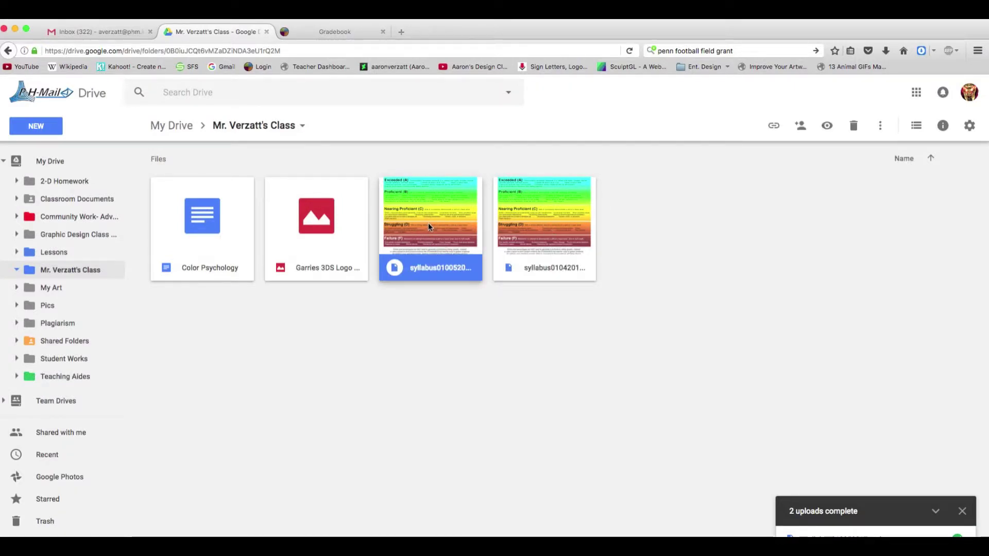
{"action": "left_click", "coordinate": [539, 212]}
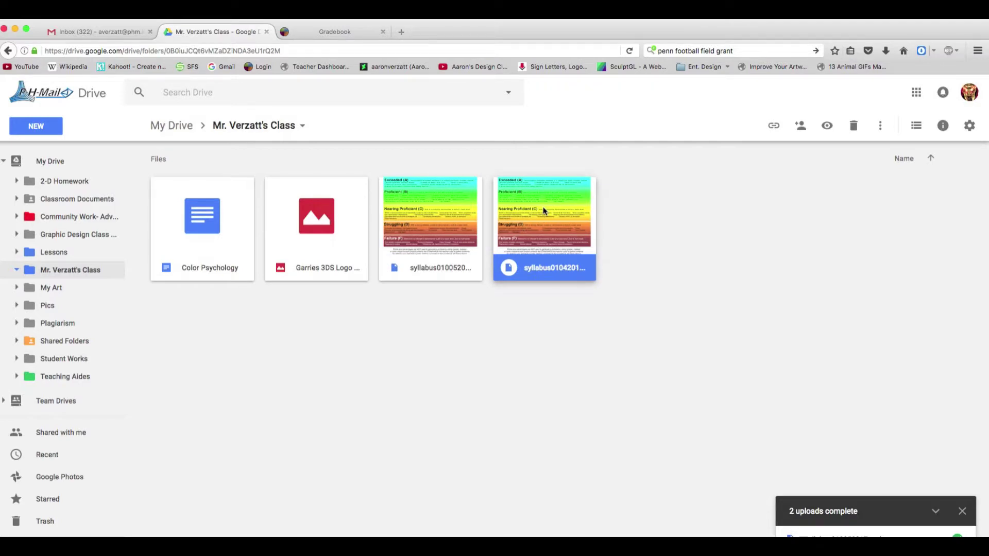
{"action": "left_click", "coordinate": [440, 307]}
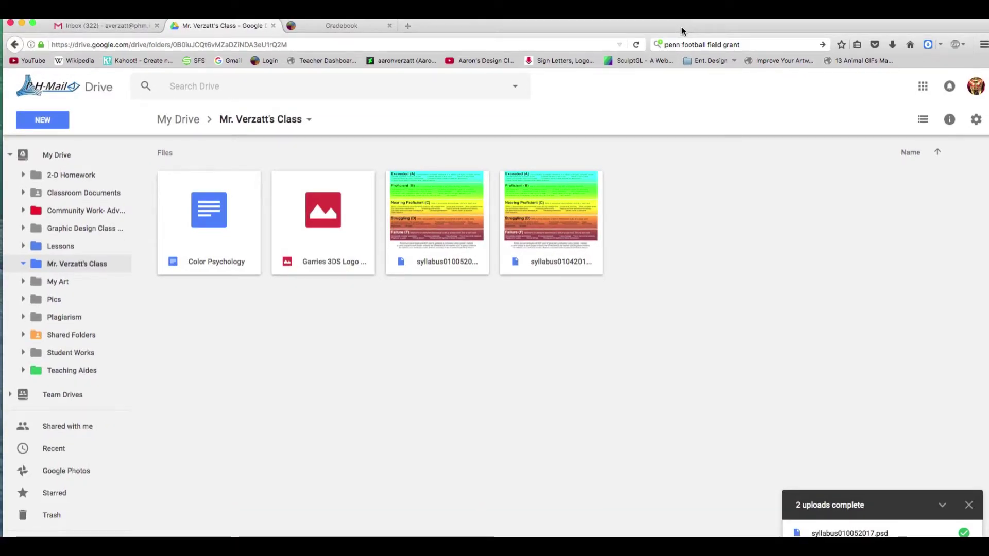
{"action": "left_click", "coordinate": [448, 232]}
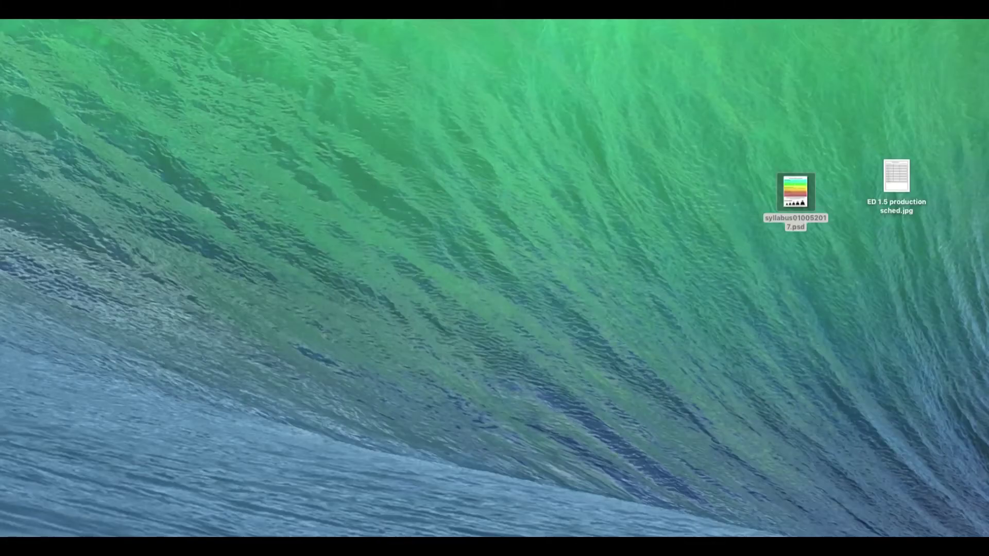
{"action": "left_click", "coordinate": [737, 365]}
{"action": "key", "text": "super+n"}
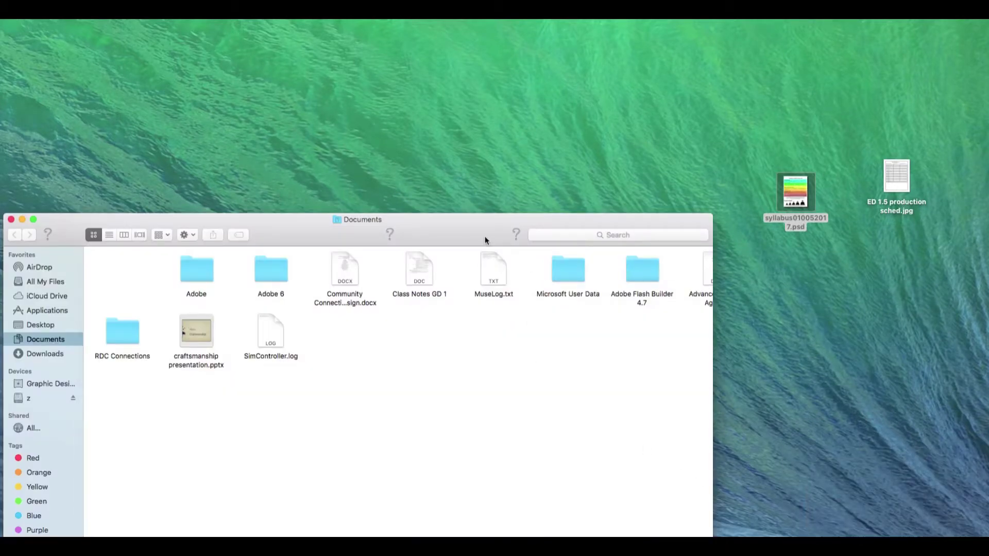
{"action": "left_click_drag", "start_coordinate": [485, 238], "coordinate": [489, 46]}
{"action": "left_click_drag", "start_coordinate": [709, 346], "coordinate": [755, 463]}
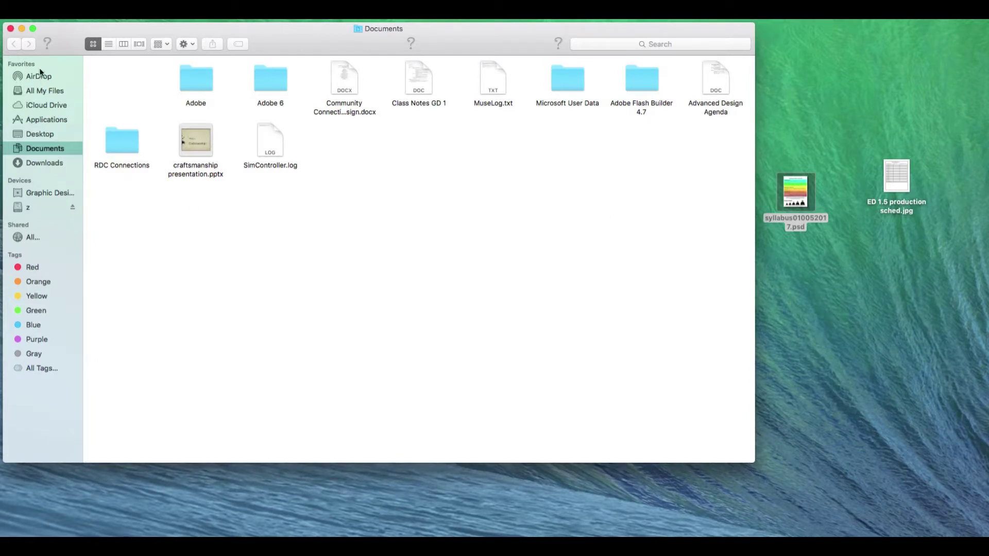
{"action": "left_click", "coordinate": [10, 29]}
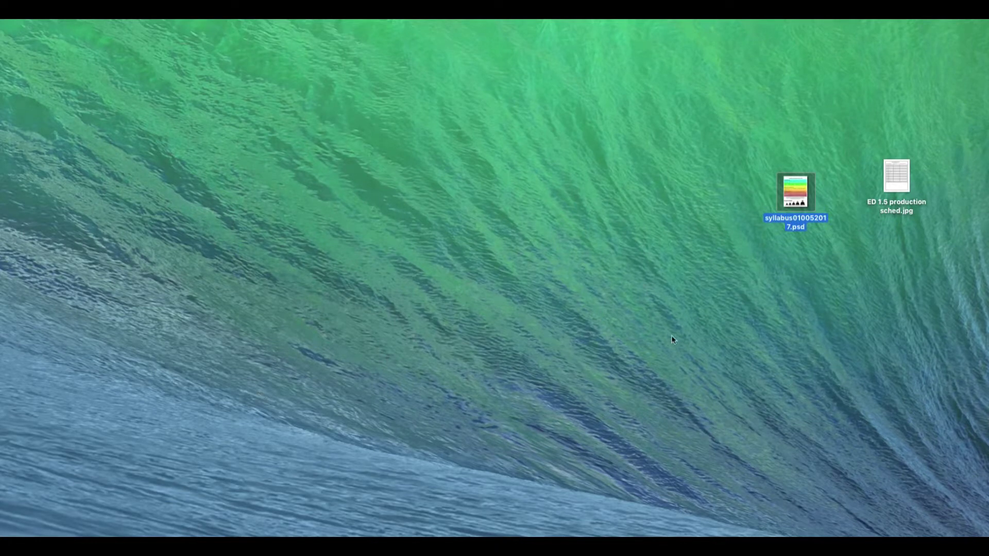
Open the PHM Core folder in Finder and browse to the z drive
{"action": "left_click", "coordinate": [870, 341]}
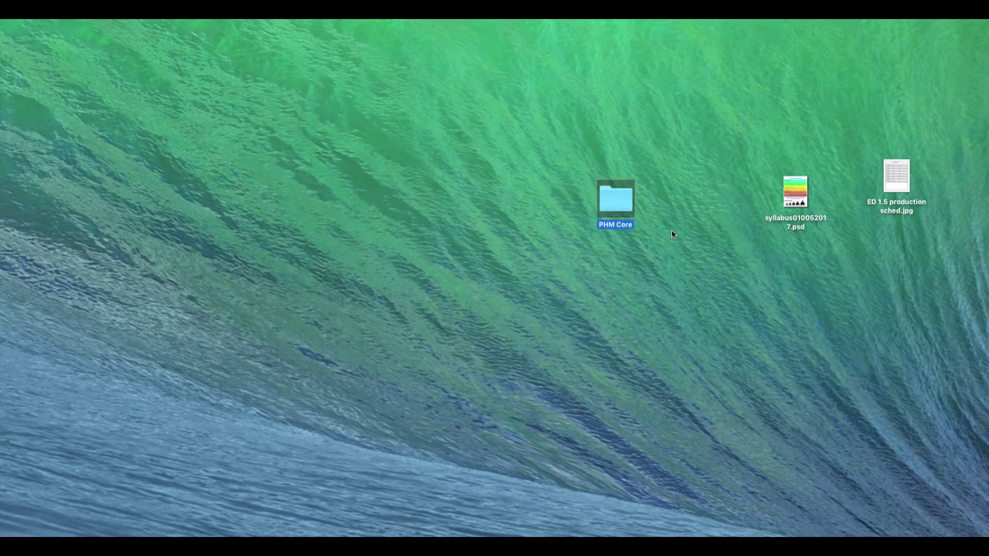
{"action": "double_click", "coordinate": [614, 207]}
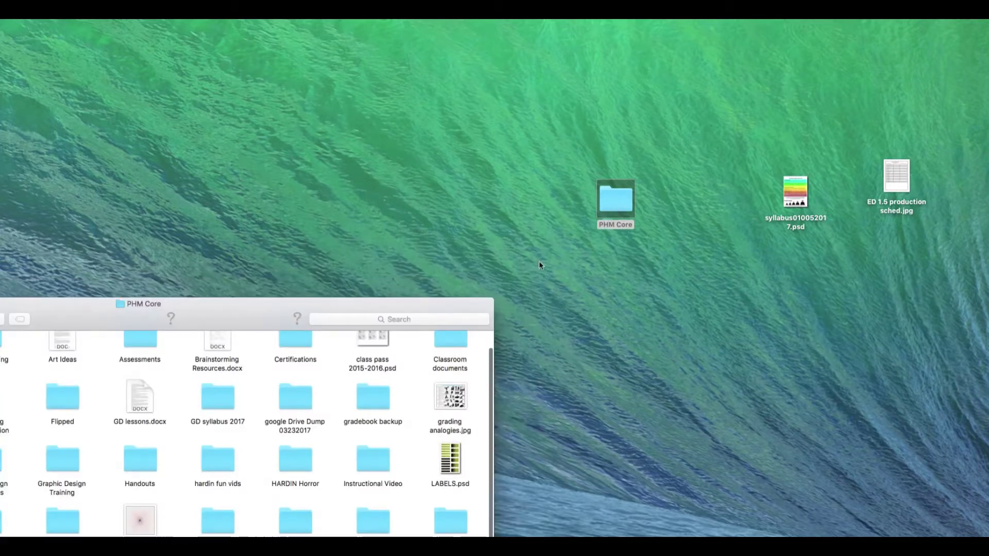
{"action": "left_click_drag", "start_coordinate": [280, 305], "coordinate": [655, 91]}
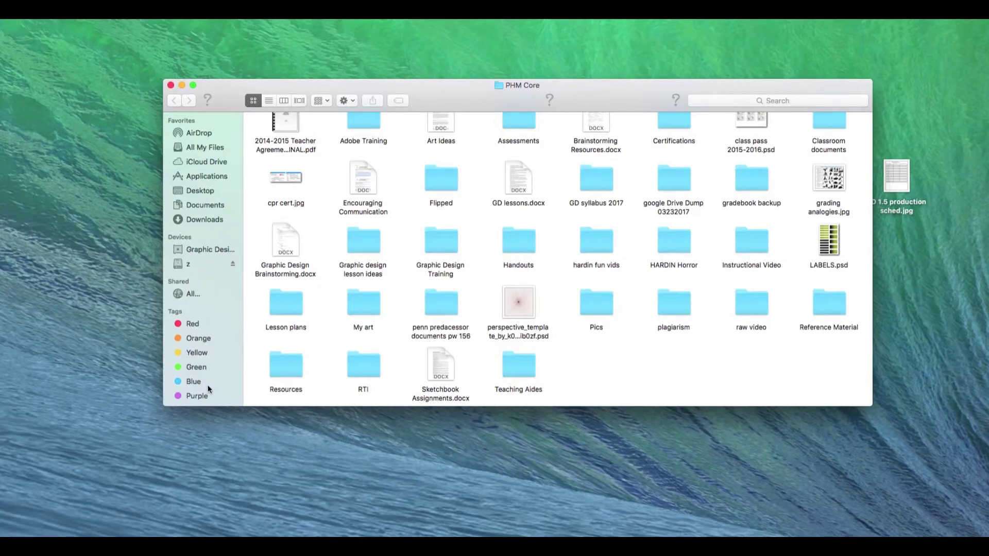
{"action": "left_click", "coordinate": [199, 191]}
{"action": "left_click", "coordinate": [216, 206]}
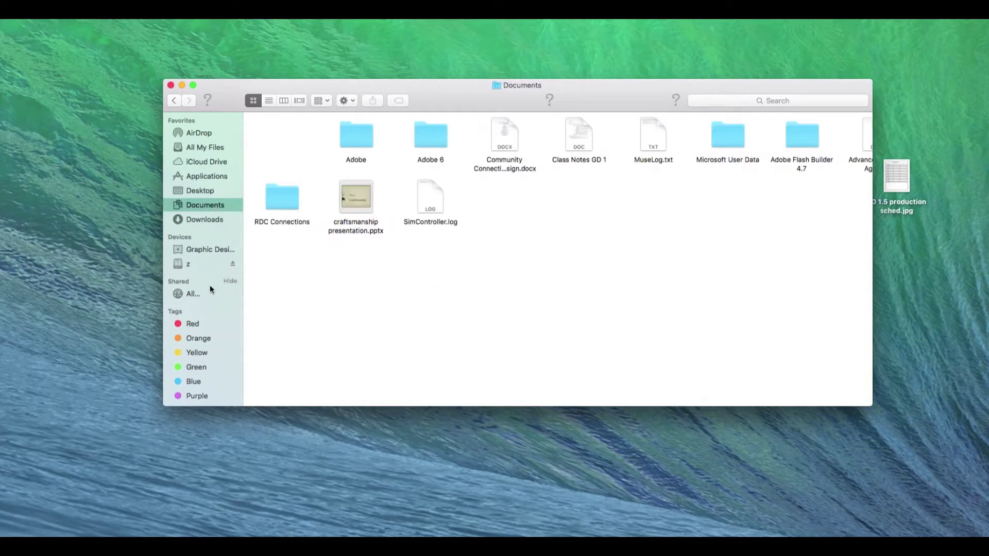
{"action": "left_click", "coordinate": [189, 265]}
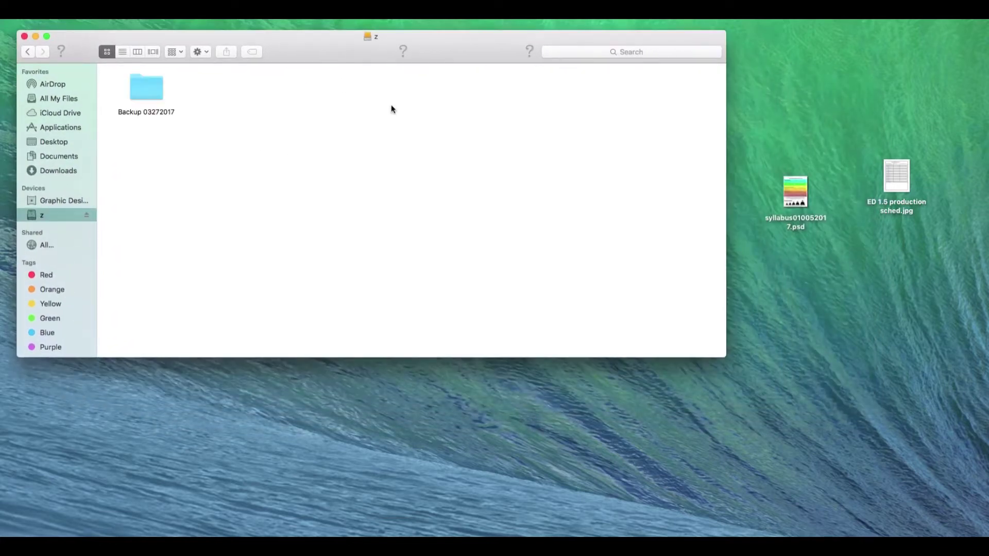
Copy syllabus010052017.psd from the desktop onto the z drive
{"action": "left_click_drag", "start_coordinate": [795, 193], "coordinate": [278, 177]}
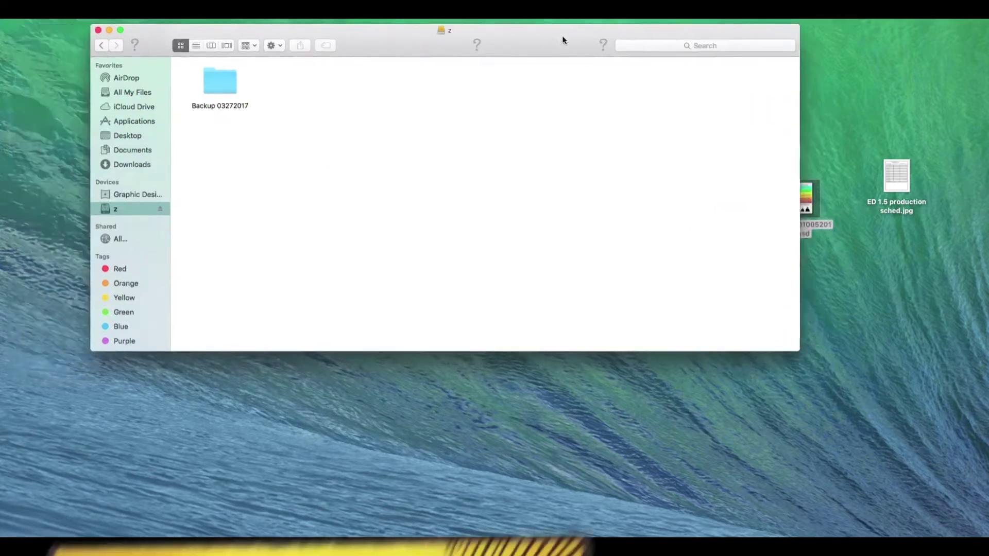
{"action": "left_click_drag", "start_coordinate": [563, 40], "coordinate": [496, 34]}
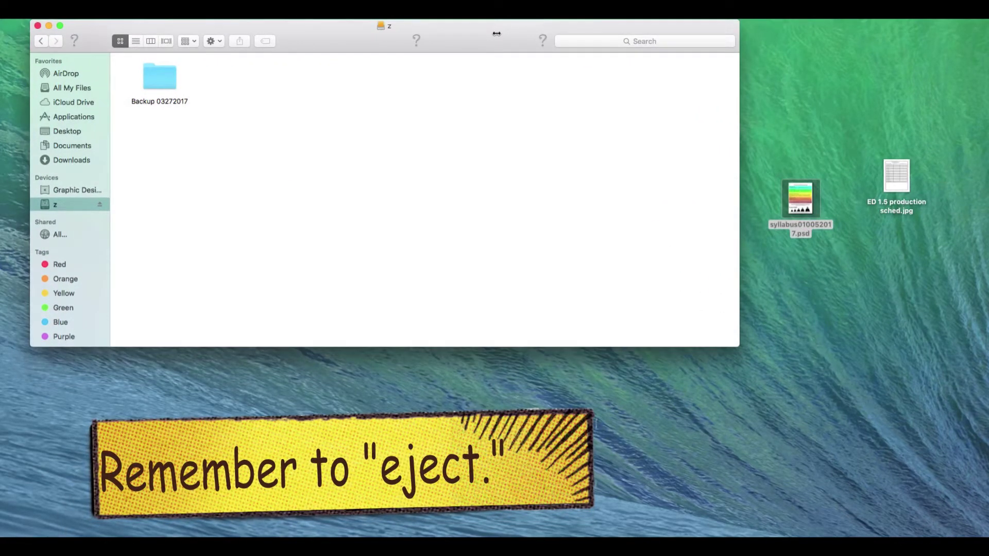
{"action": "left_click_drag", "start_coordinate": [496, 33], "coordinate": [470, 37]}
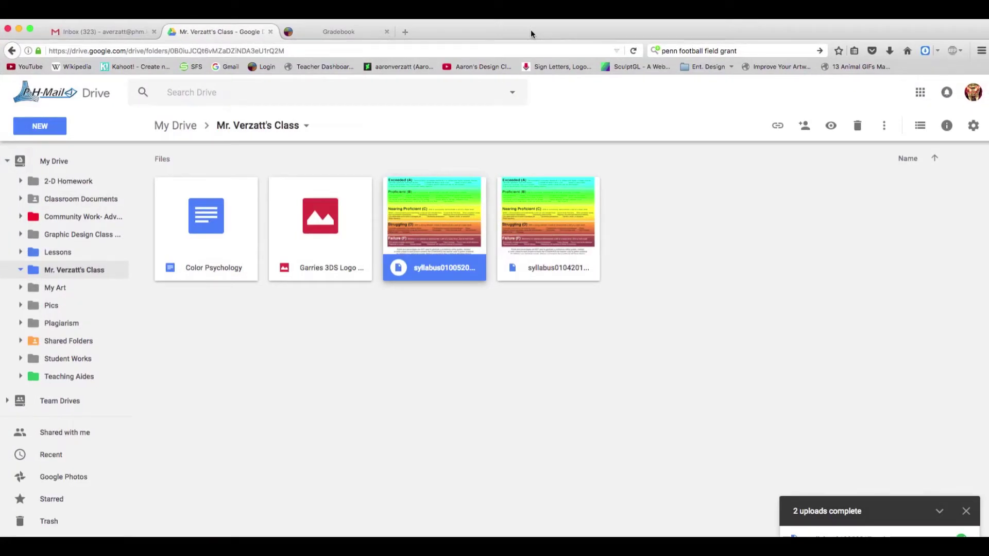
Step the selection between the two syllabus files in the class folder
{"action": "key", "text": "Right"}
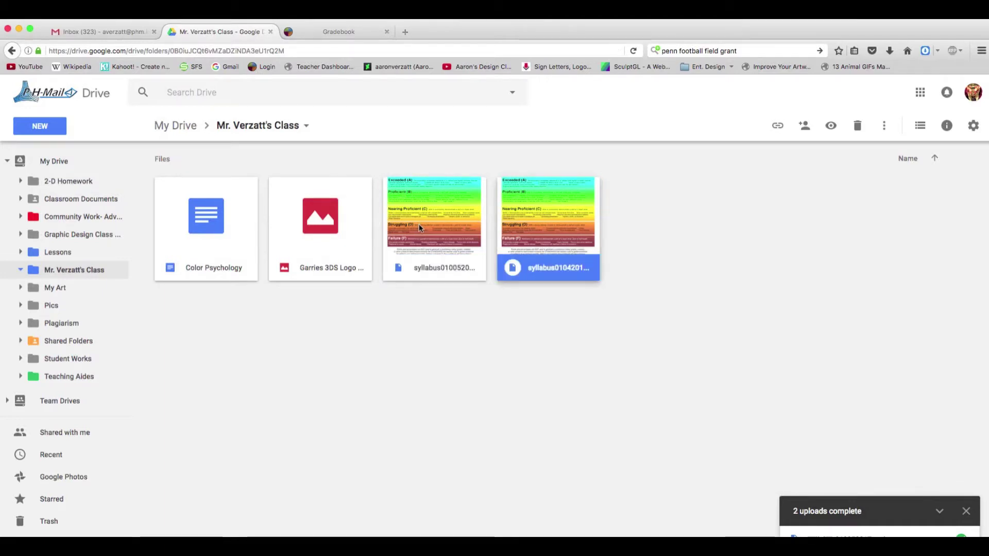
{"action": "left_click", "coordinate": [420, 228]}
{"action": "key", "text": "Right"}
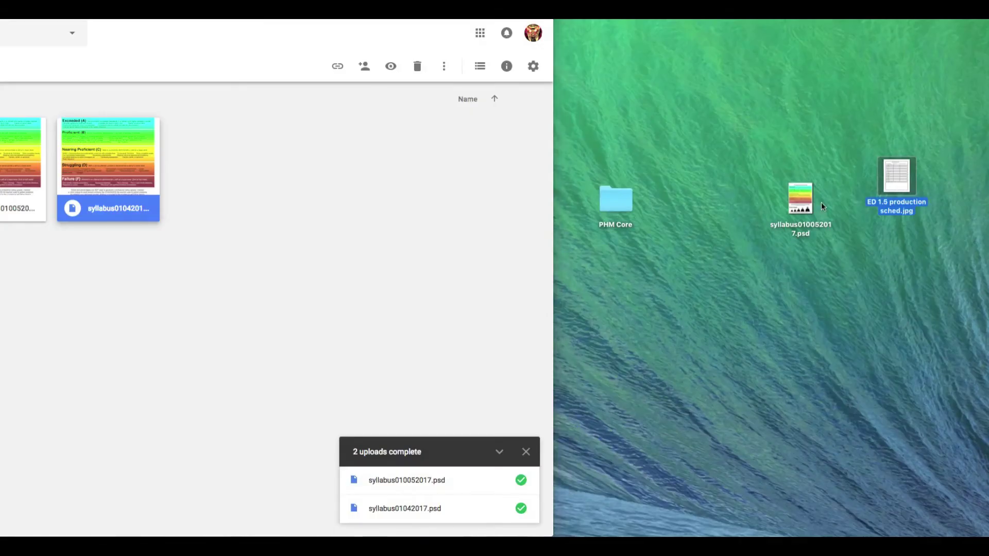
Move the syllabus PSD aside and drop ED 1.5 production sched.jpg into Mr. Verzatt's Class
{"action": "left_click_drag", "start_coordinate": [802, 200], "coordinate": [987, 248]}
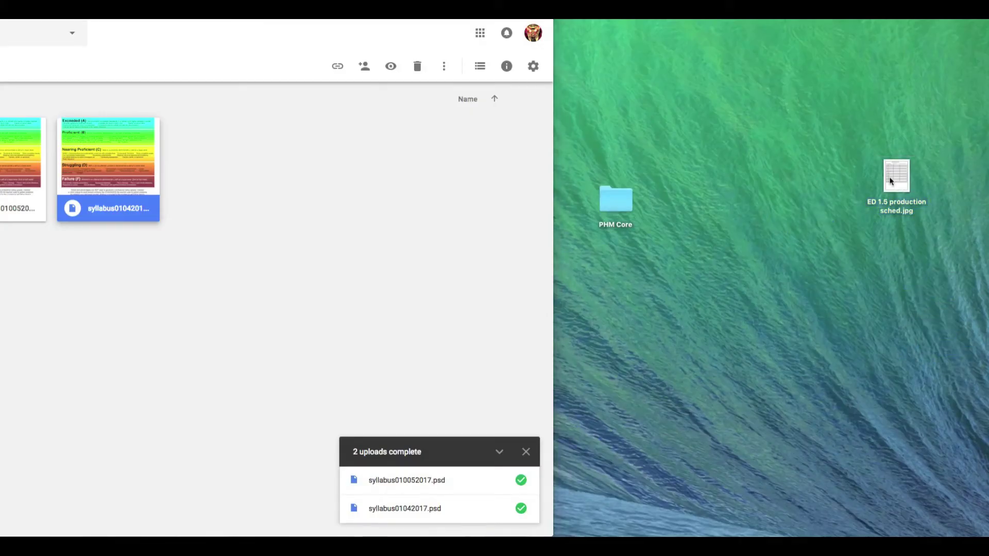
{"action": "left_click_drag", "start_coordinate": [890, 180], "coordinate": [749, 177]}
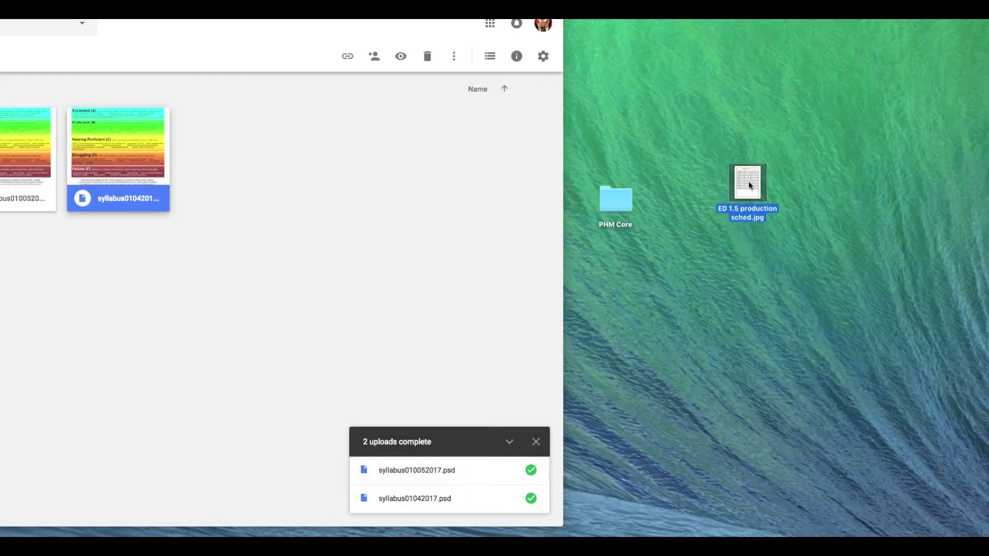
{"action": "left_click_drag", "start_coordinate": [742, 180], "coordinate": [252, 222]}
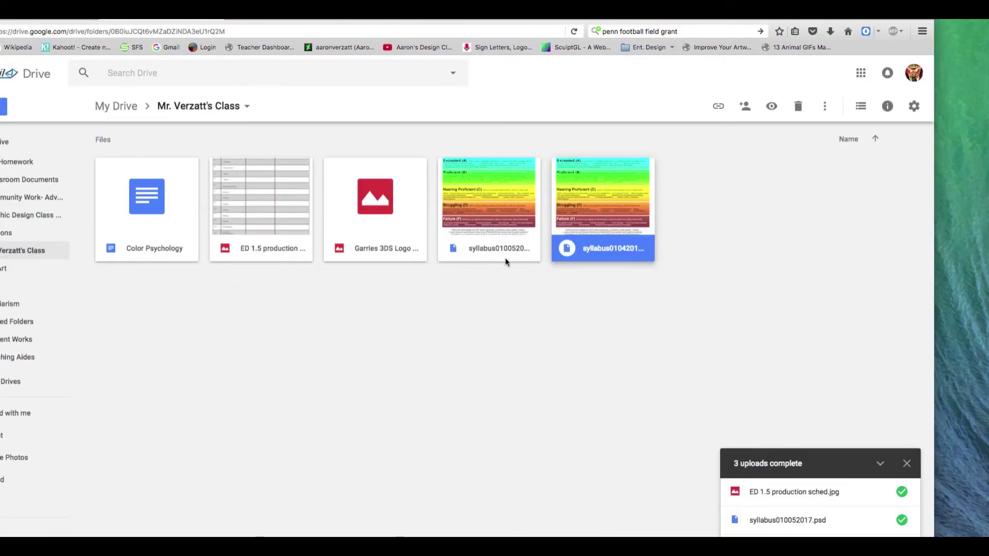
{"action": "left_click", "coordinate": [498, 235]}
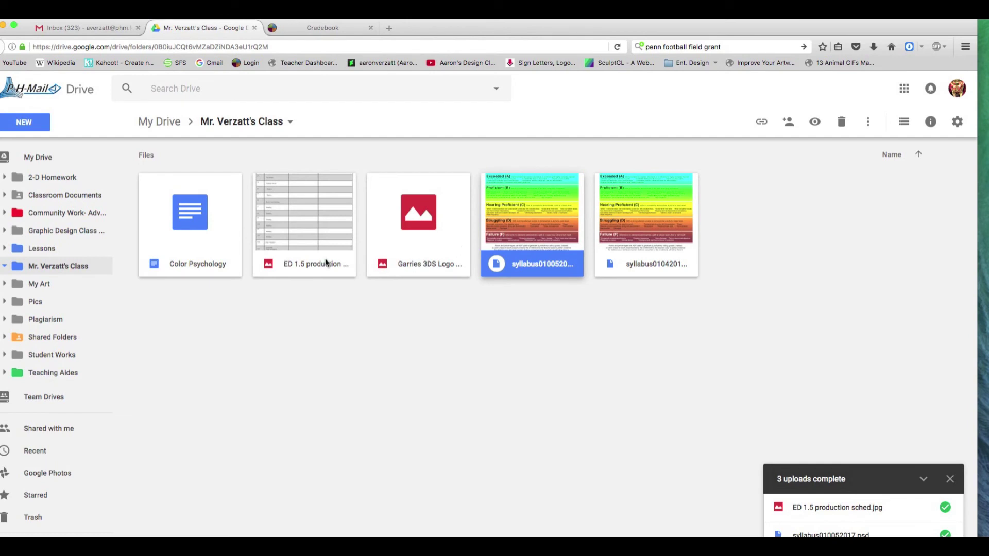
{"action": "right_click", "coordinate": [277, 218]}
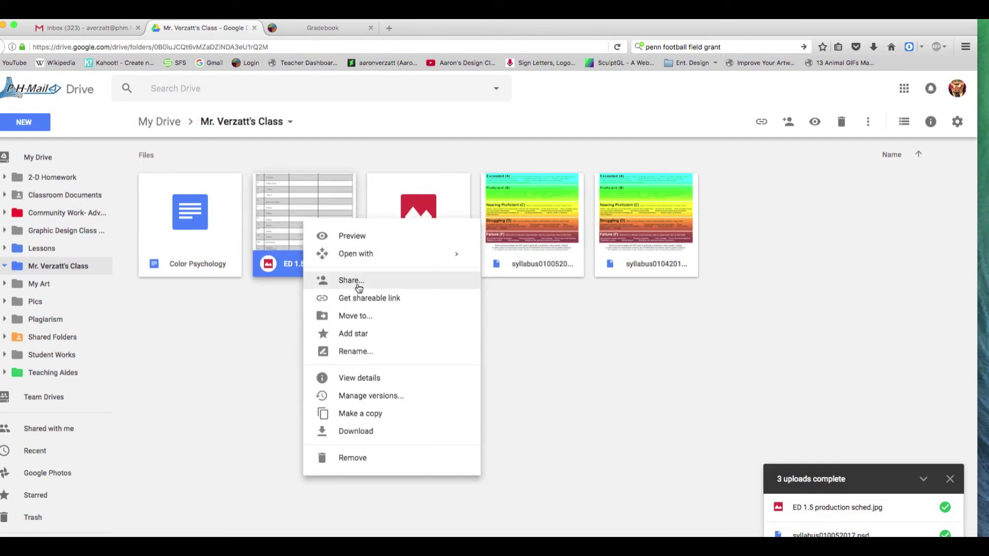
{"action": "left_click", "coordinate": [357, 284]}
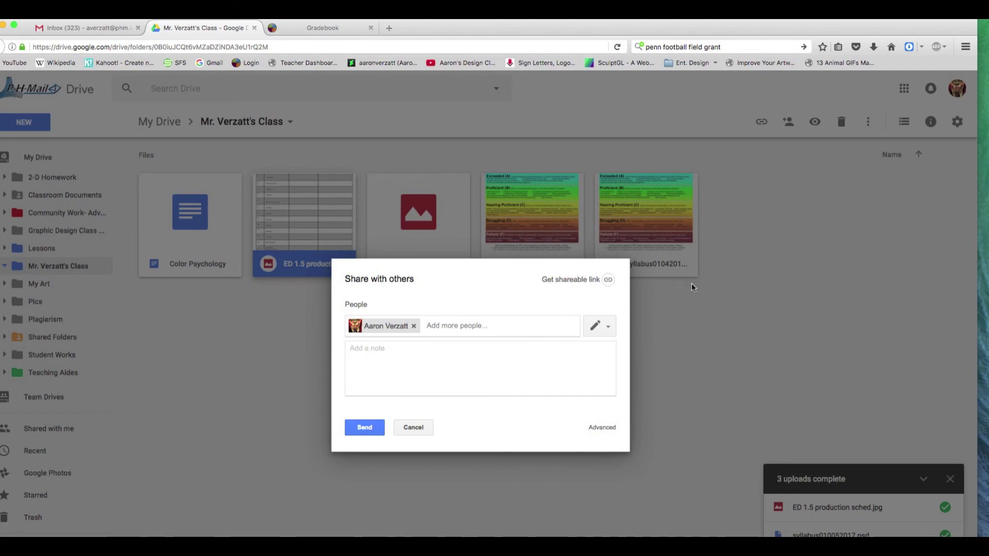
{"action": "key", "text": "Escape"}
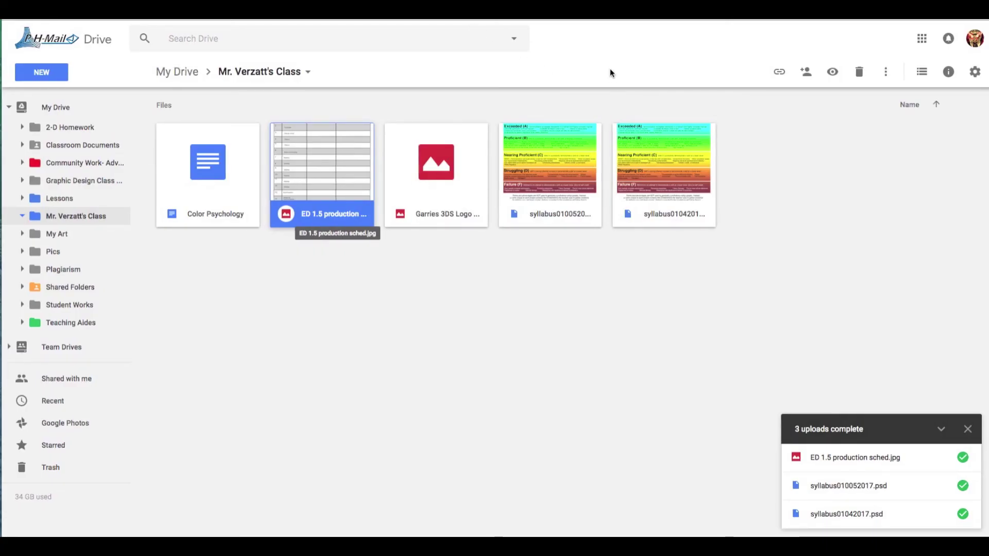